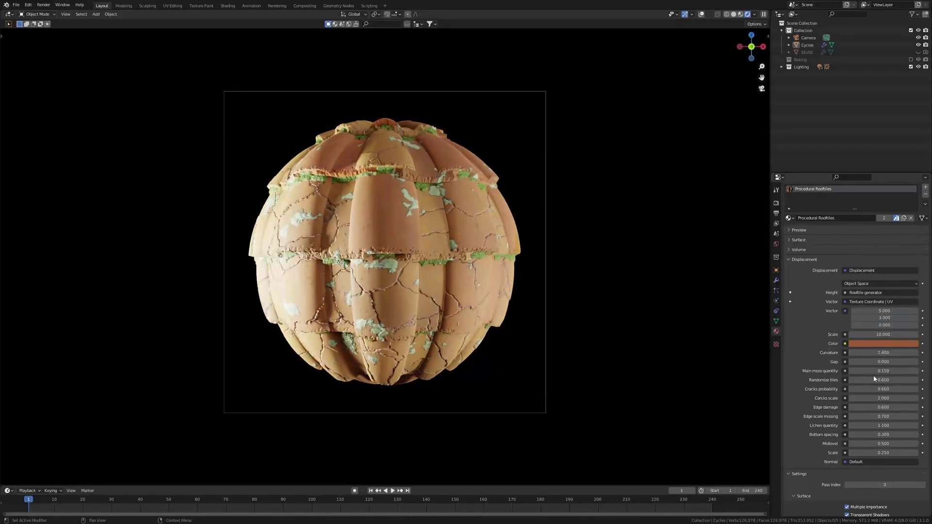
Step: Lower the Edge damage and Main moss quantity values of the Procedural Rooftiles material
drag(884, 407, 859, 425)
drag(883, 371, 866, 371)
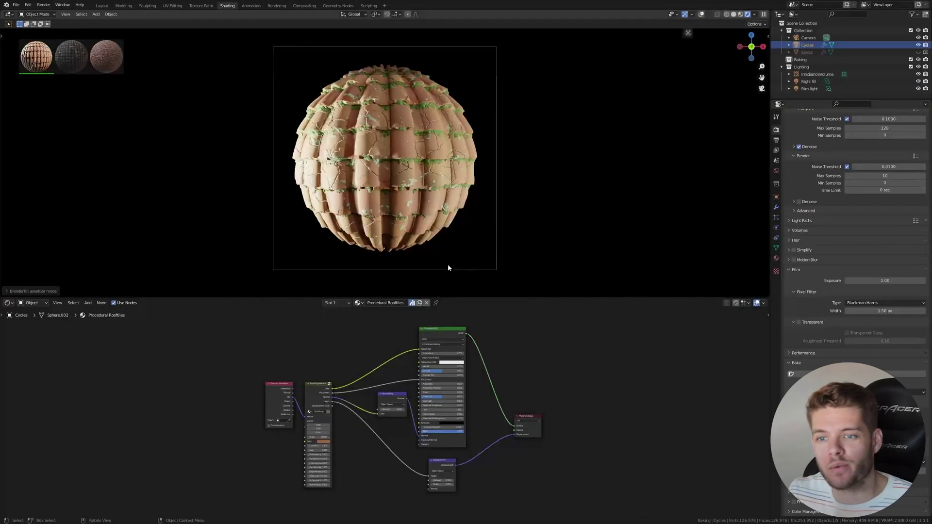
right_click(38, 63)
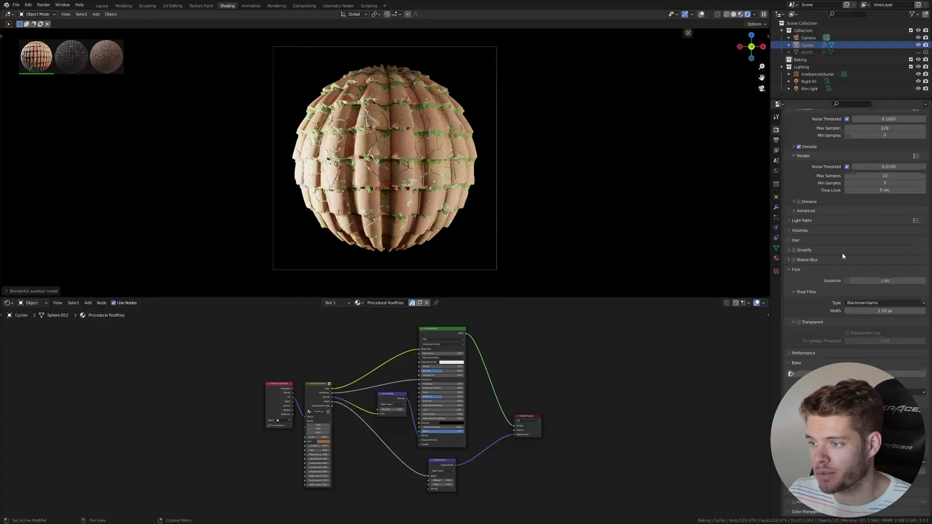
scroll(842, 233, up, 3)
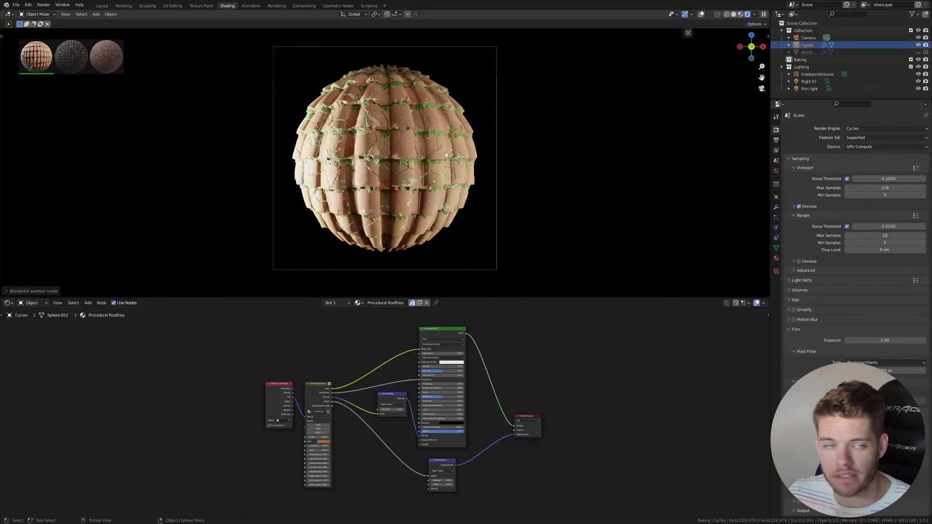
Step: Move the Material Output node farther from the shader nodes and place an Image Texture node below the node tree
drag(528, 424, 583, 420)
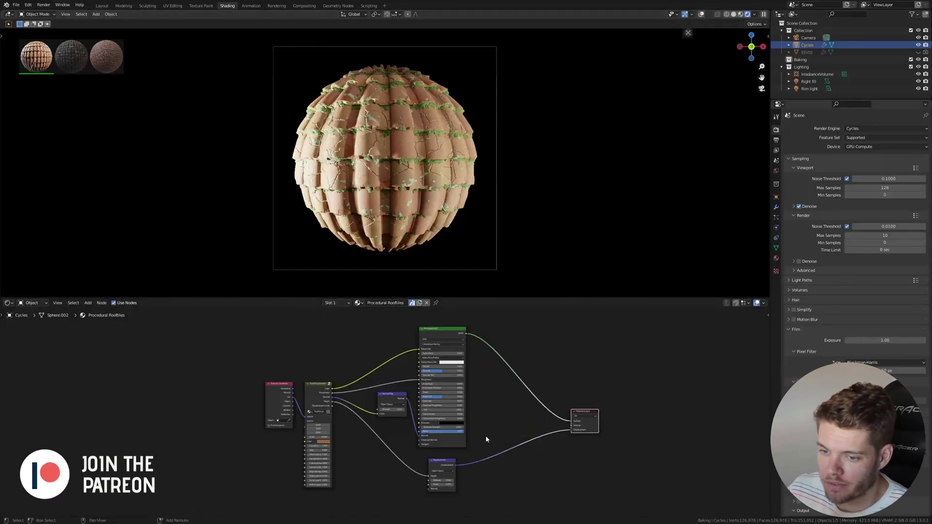
middle_drag(485, 436, 446, 394)
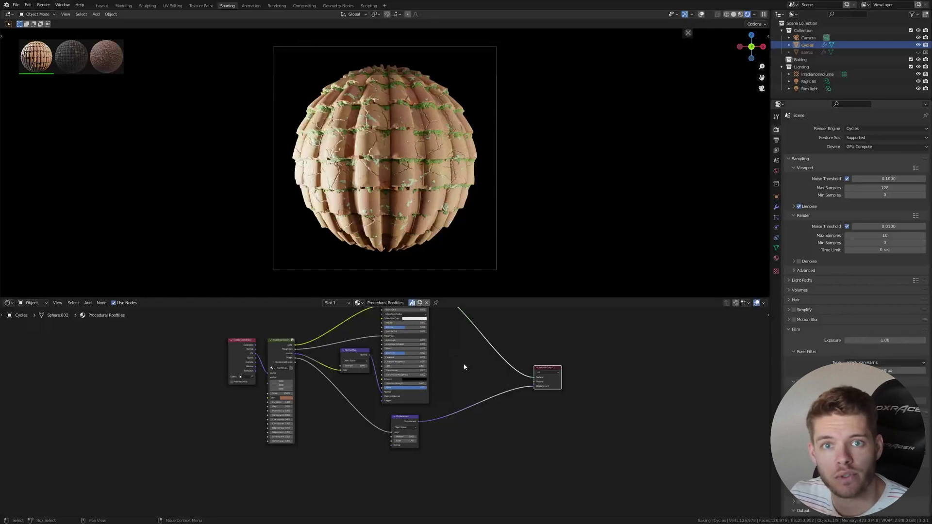
key(shift+a)
click(466, 417)
text(ima)
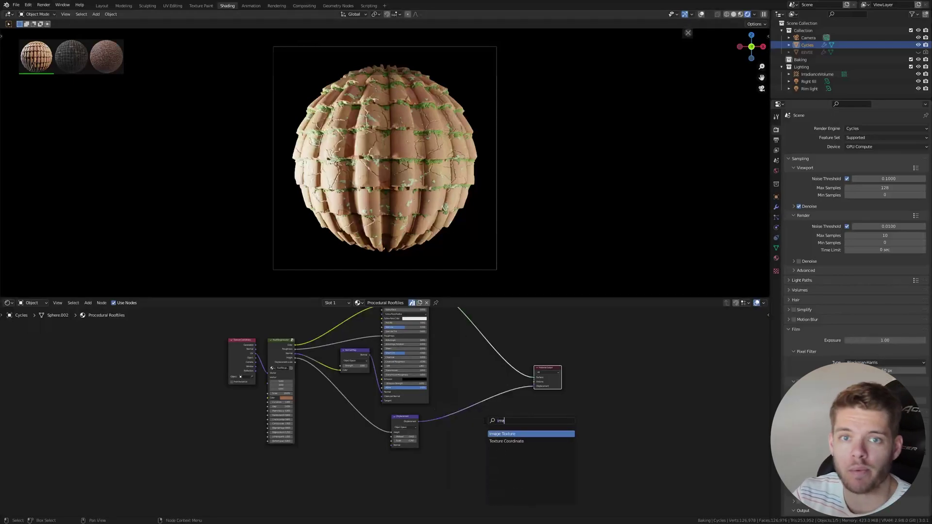
key(Return)
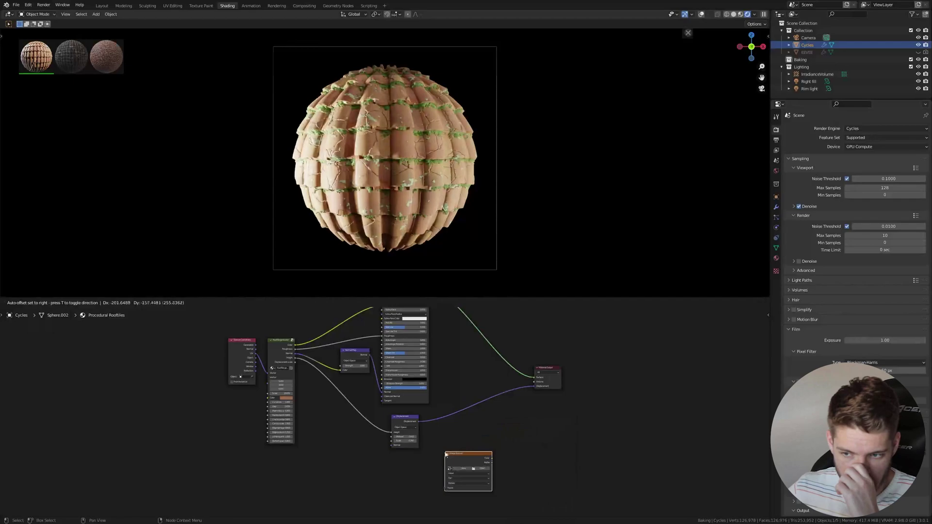
click(444, 452)
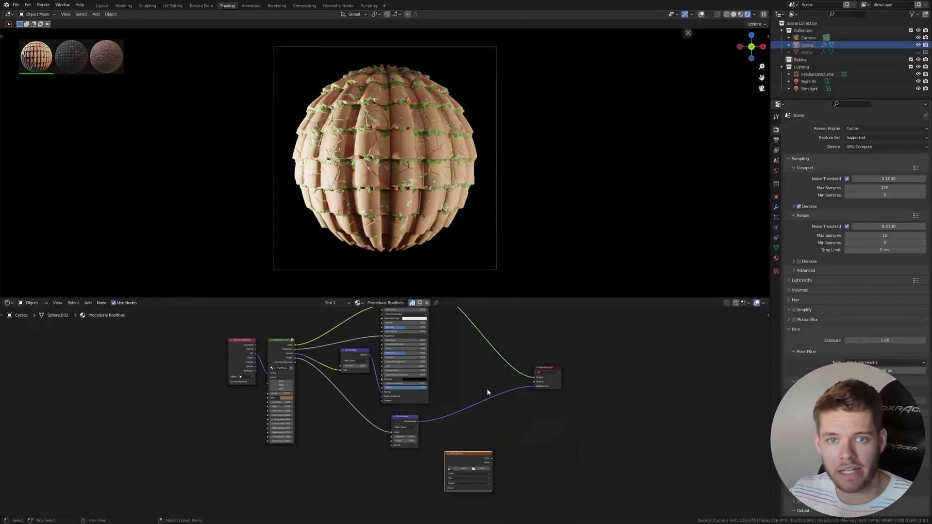
Step: Create a new image named Bake in the Image Texture node, 4096 px wide and 4096 px high
click(461, 469)
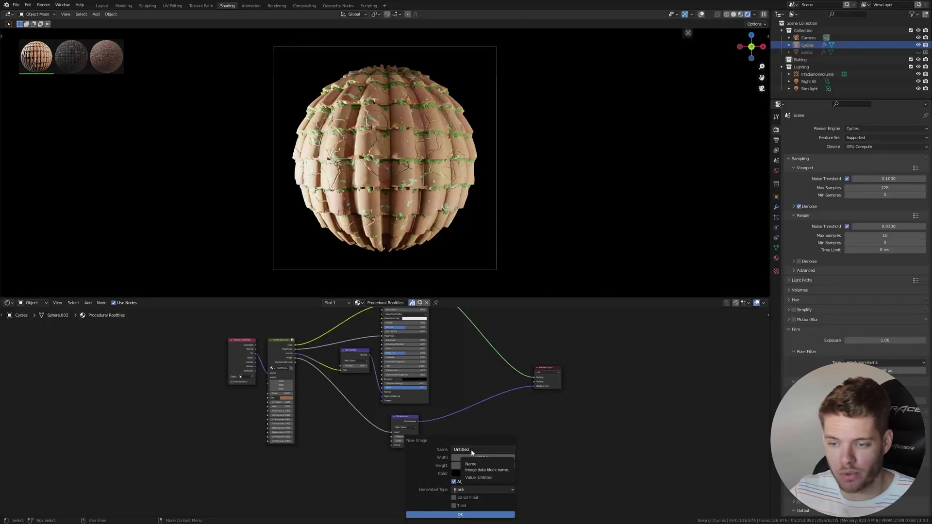
click(471, 450)
text(Bake)
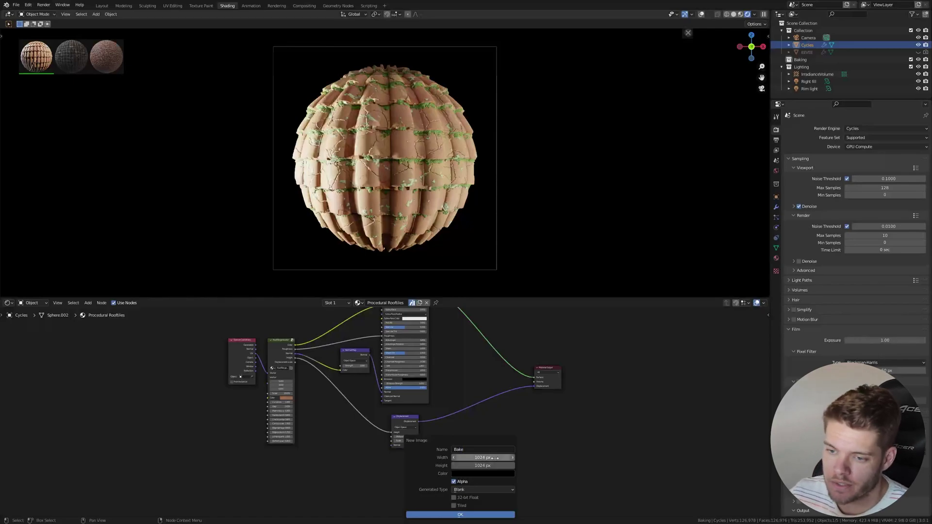
click(496, 457)
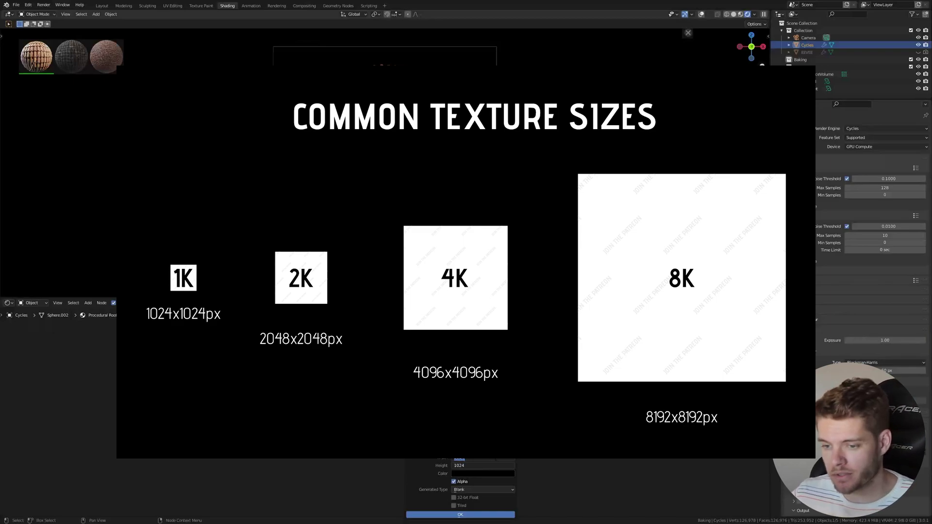
text(1024*4)
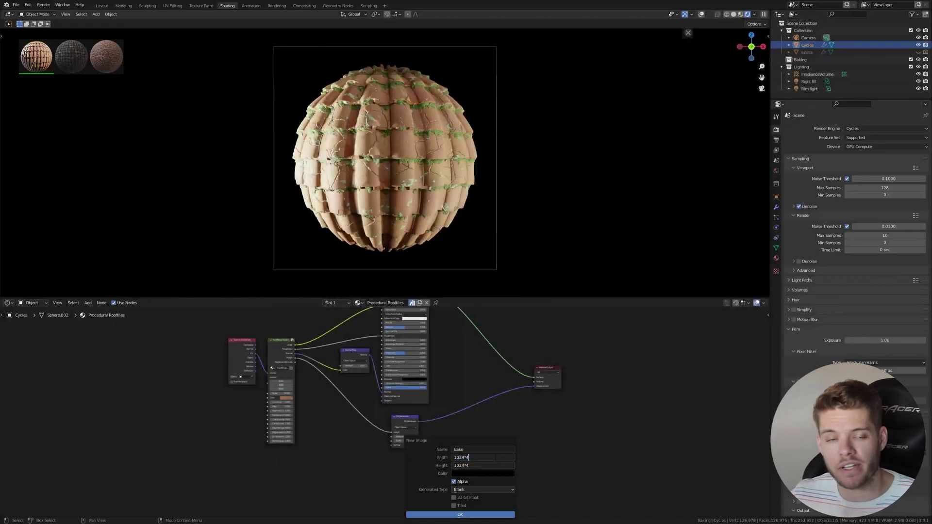
key(Return)
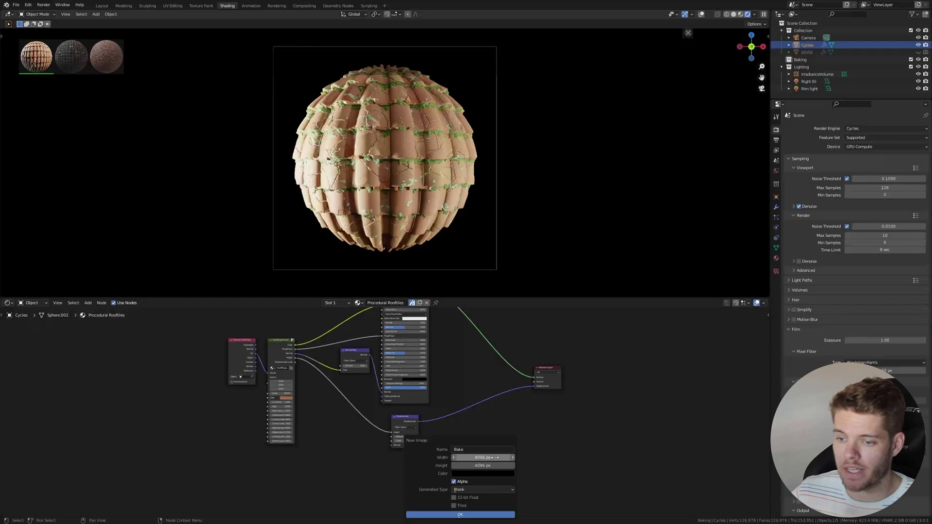
click(460, 514)
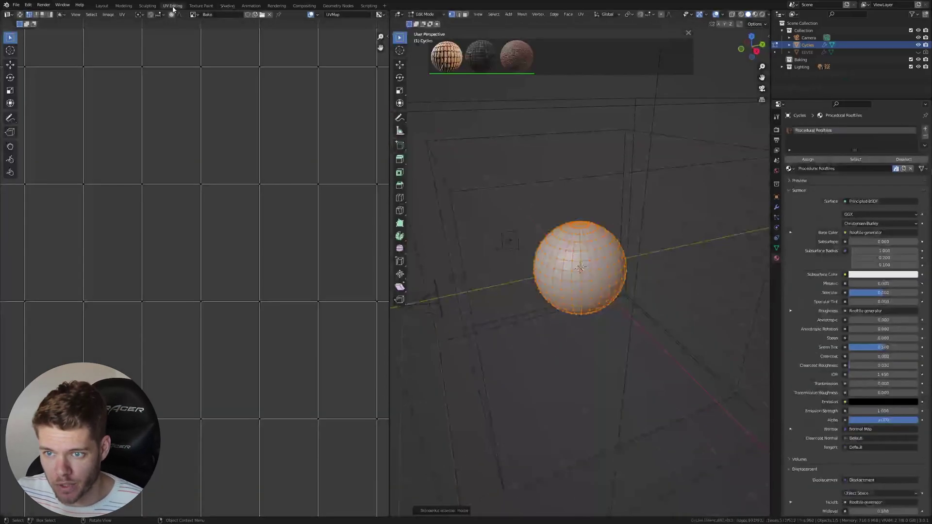
Step: Switch to the UV Editing workspace and examine the full UV layout of the Cycles sphere
click(173, 6)
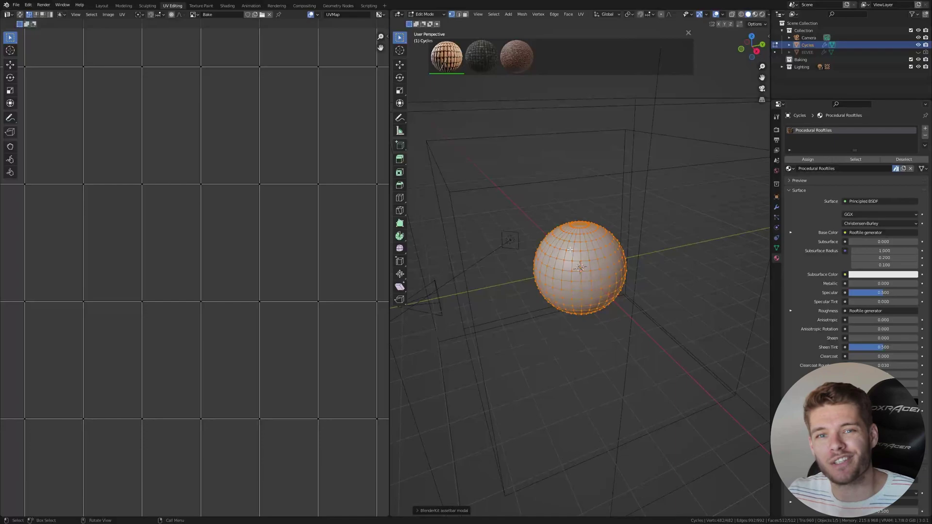
scroll(303, 249, down, 4)
scroll(302, 249, down, 4)
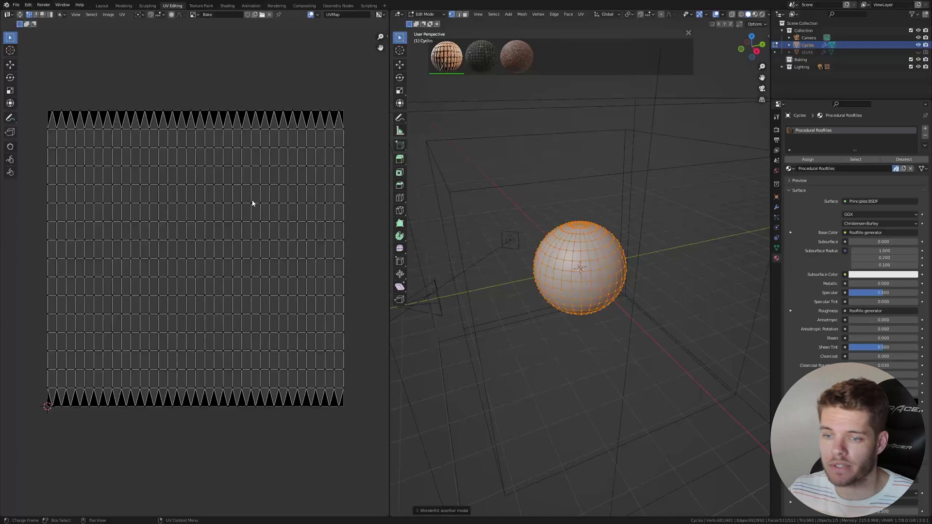
Step: Hide the Cycles sphere and add a plane mesh to the Baking collection
click(910, 44)
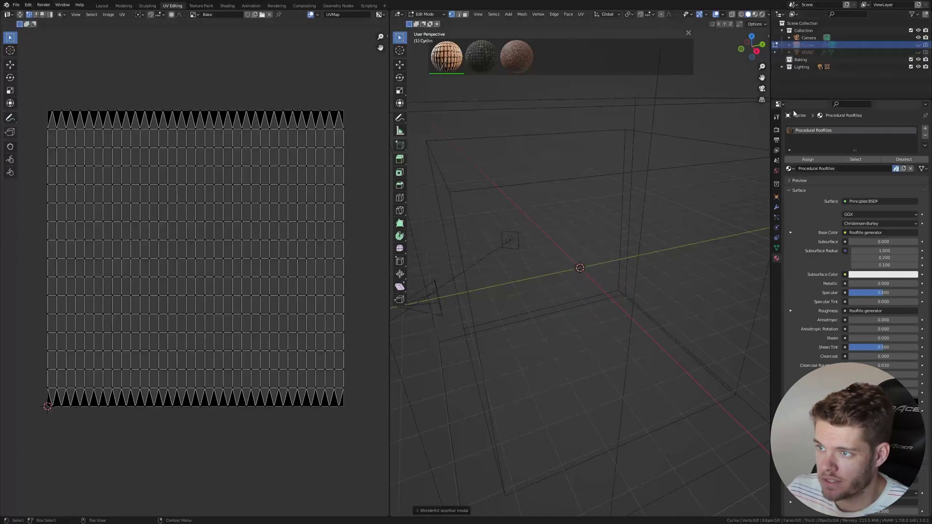
click(572, 86)
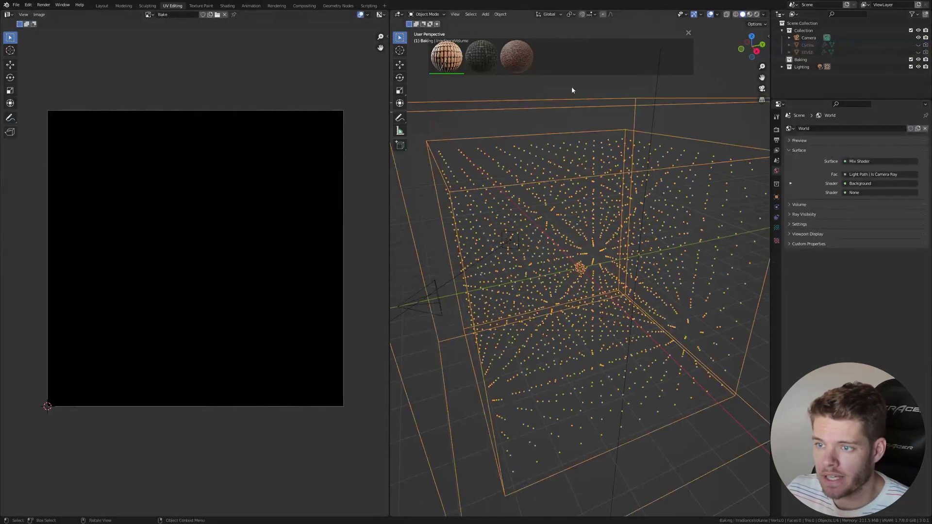
click(602, 193)
key(shift+a)
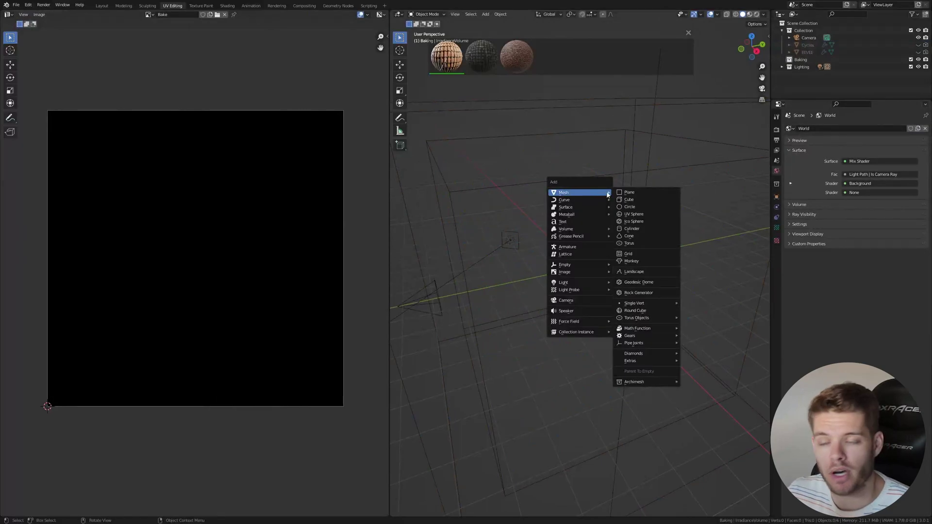
click(650, 194)
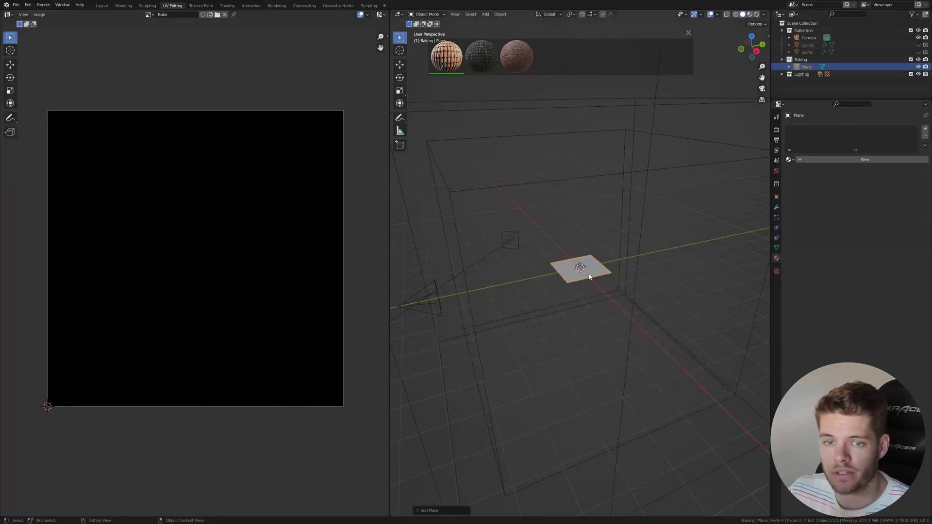
Step: Enter Edit Mode on the plane and examine its UV layout
key(Tab)
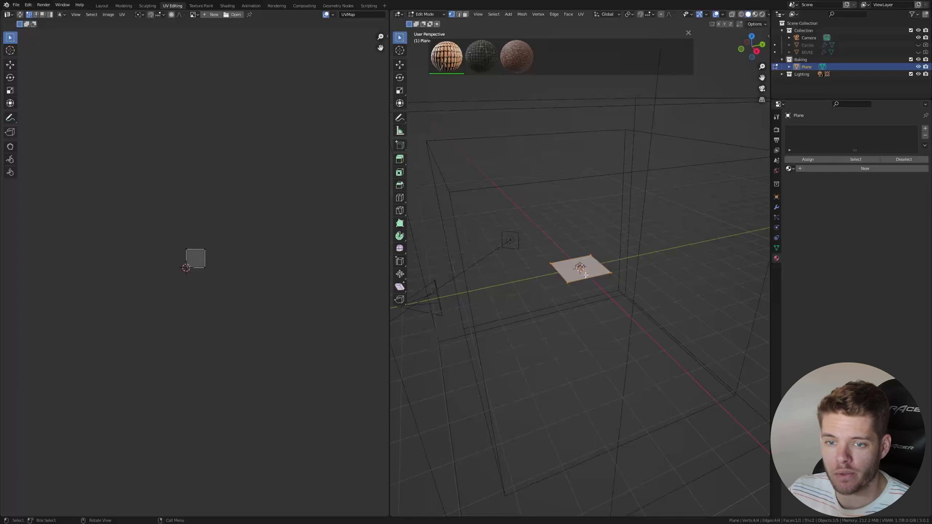
scroll(202, 235, up, 8)
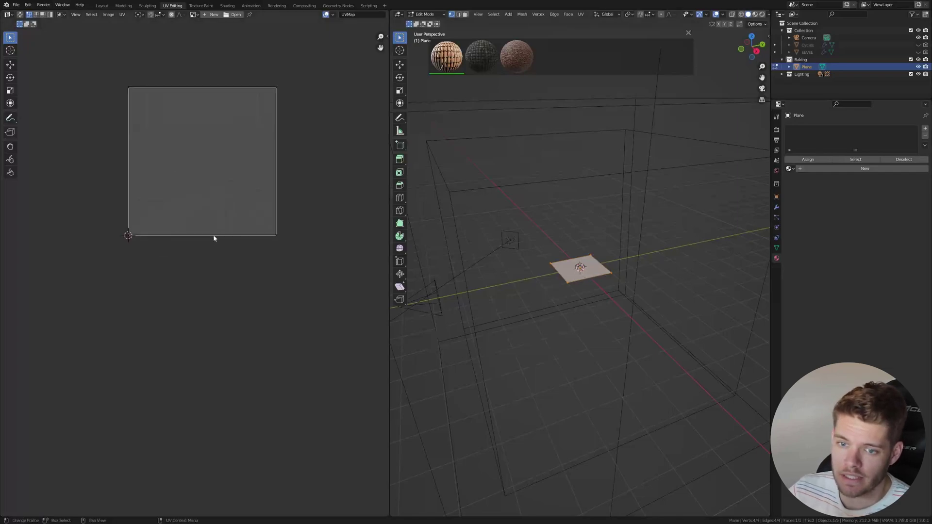
scroll(213, 238, up, 1)
middle_drag(156, 105, 137, 153)
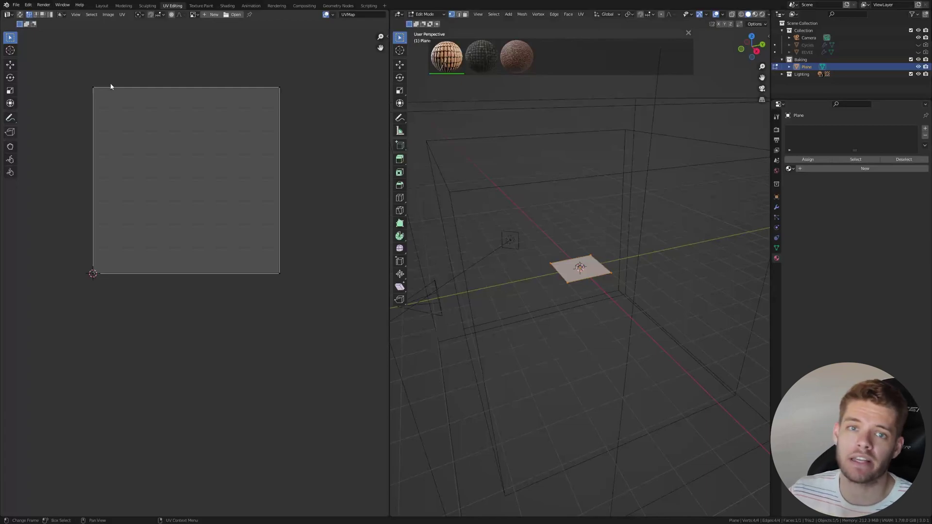
Step: Switch to the Shading workspace and turn its 3D viewport into an Image Editor
click(227, 6)
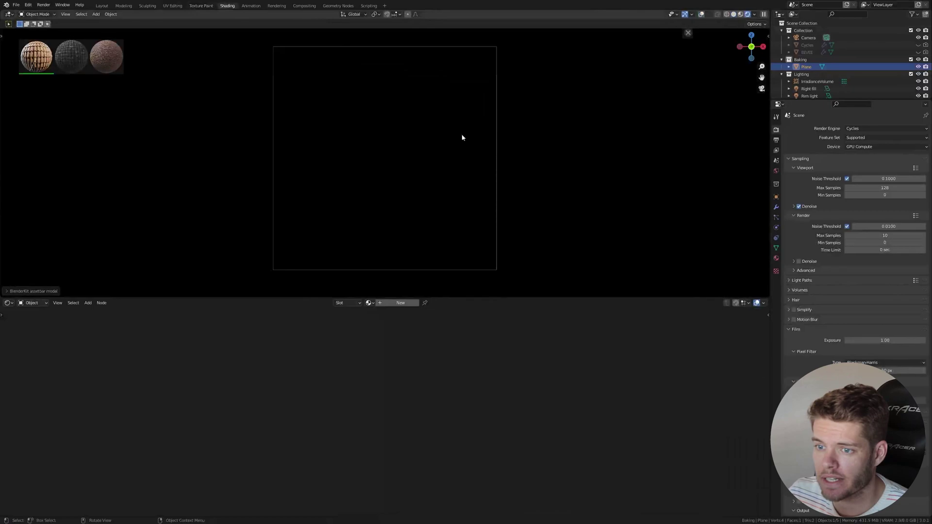
click(8, 15)
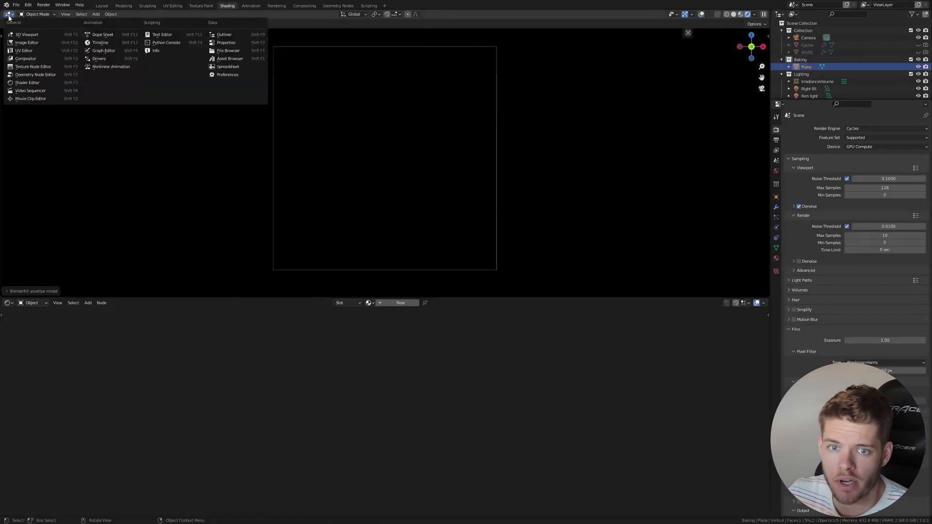
click(19, 42)
Step: Assign the existing Procedural Rooftiles material to the plane
click(775, 259)
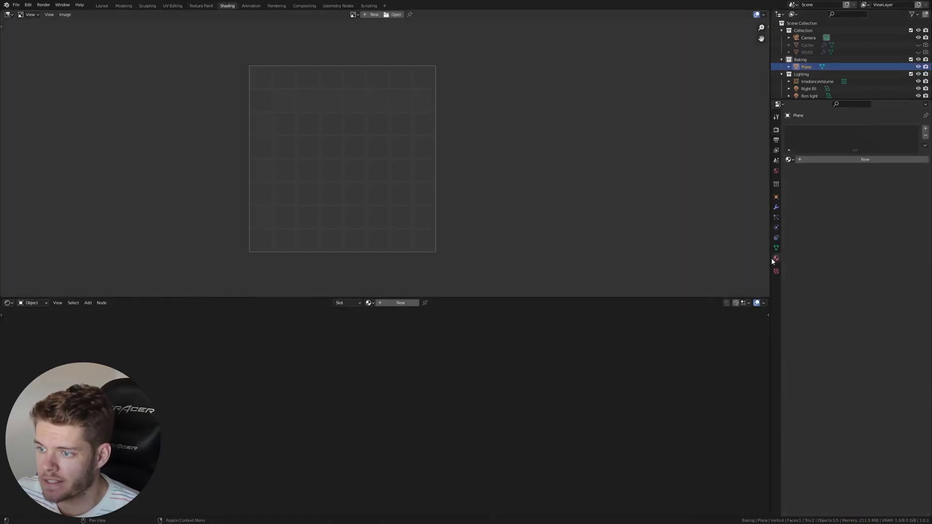
click(788, 159)
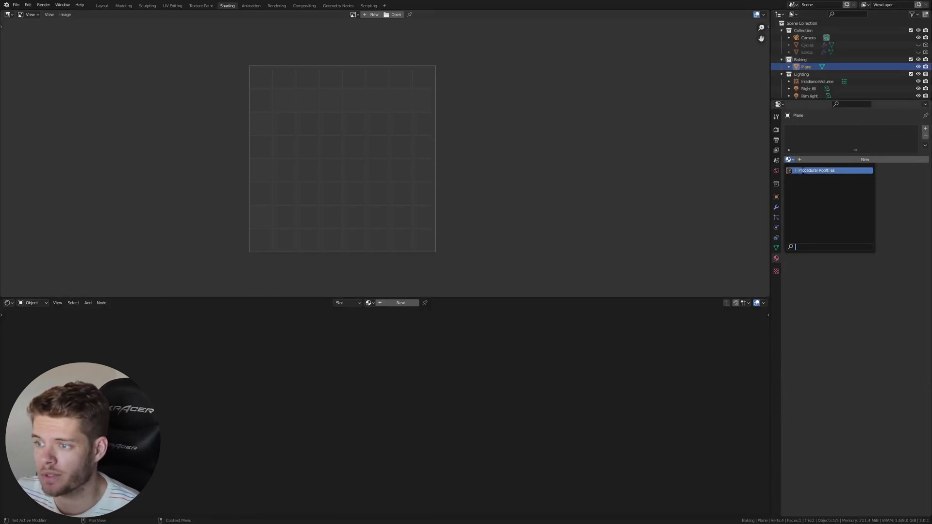
click(815, 170)
Step: Locate the Bake image node and display the Bake image in the Image Editor
scroll(384, 447, up, 2)
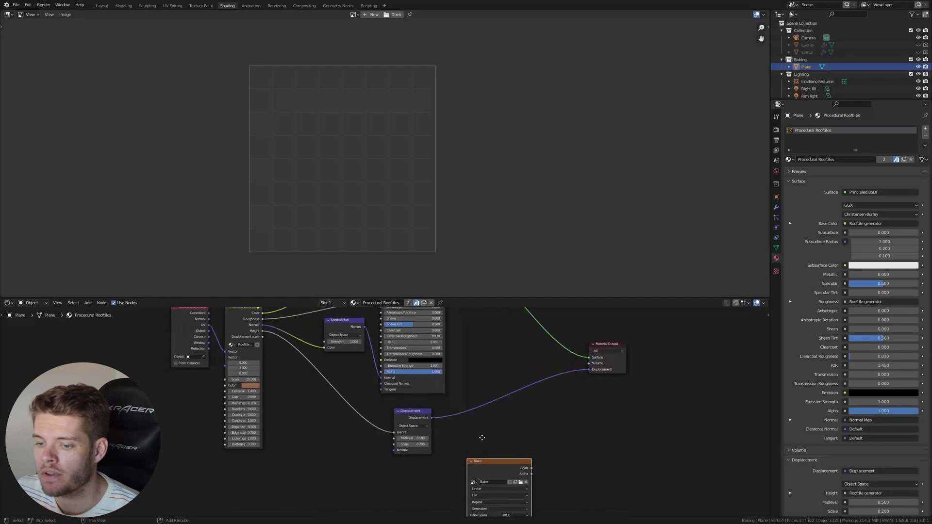
middle_drag(498, 457, 514, 367)
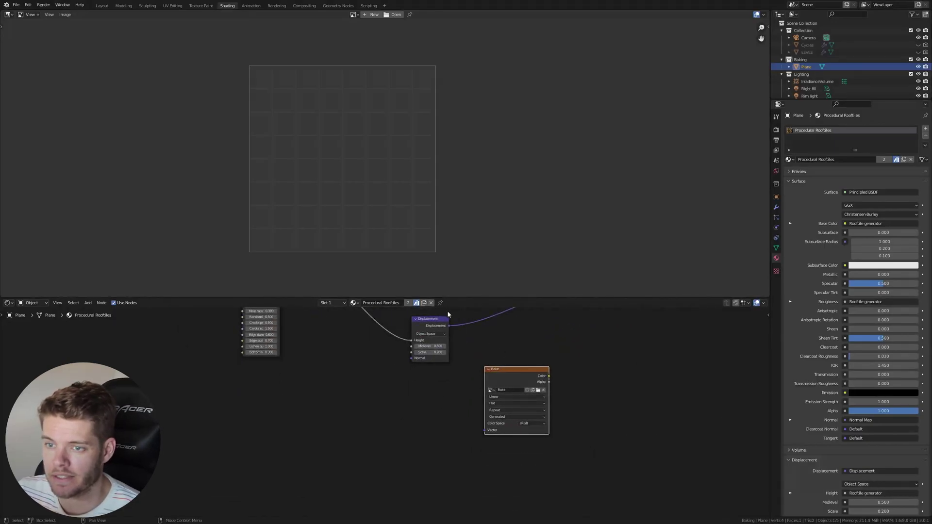
click(353, 15)
click(338, 16)
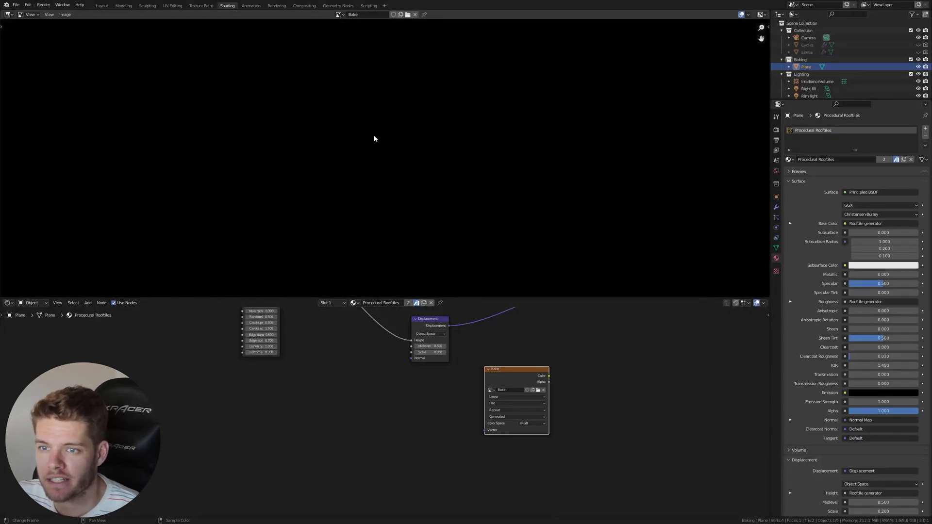
scroll(377, 140, down, 5)
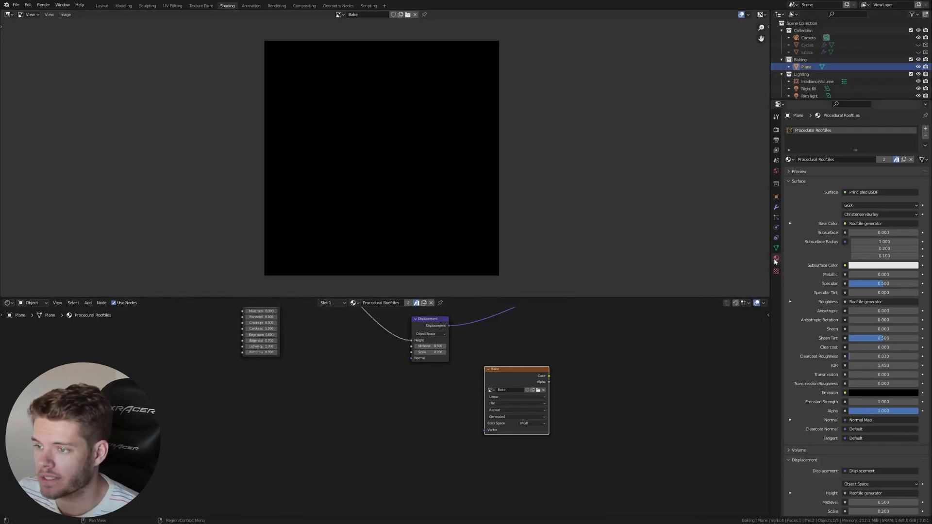
Step: Open the render properties and review the render engine and bake settings
click(776, 130)
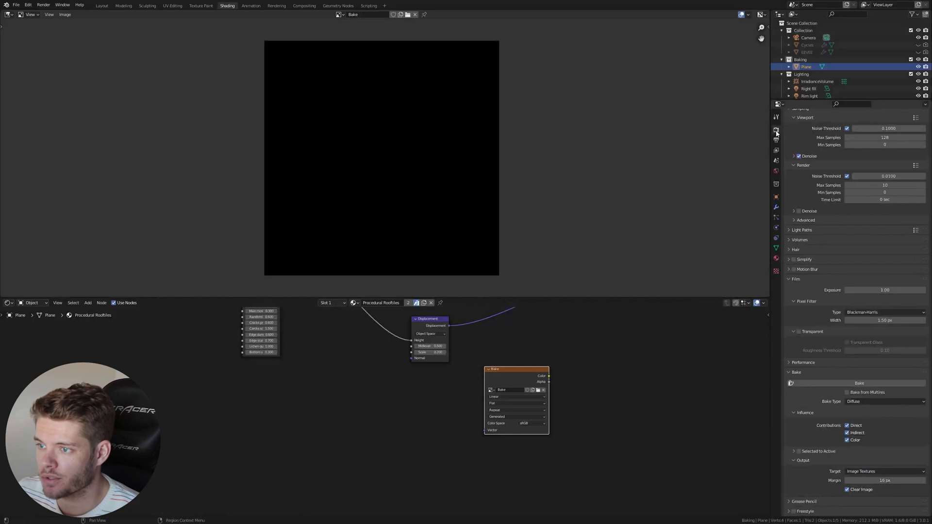
scroll(814, 238, down, 1)
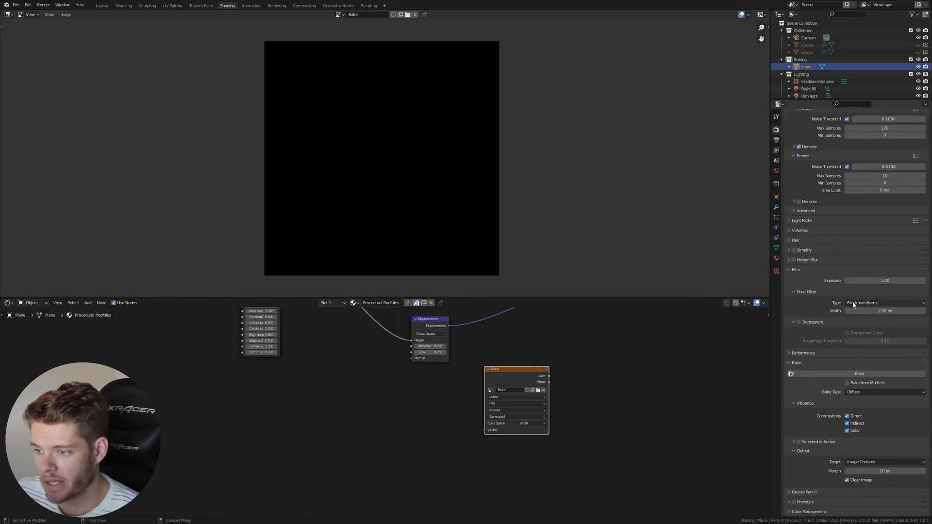
scroll(810, 348, up, 5)
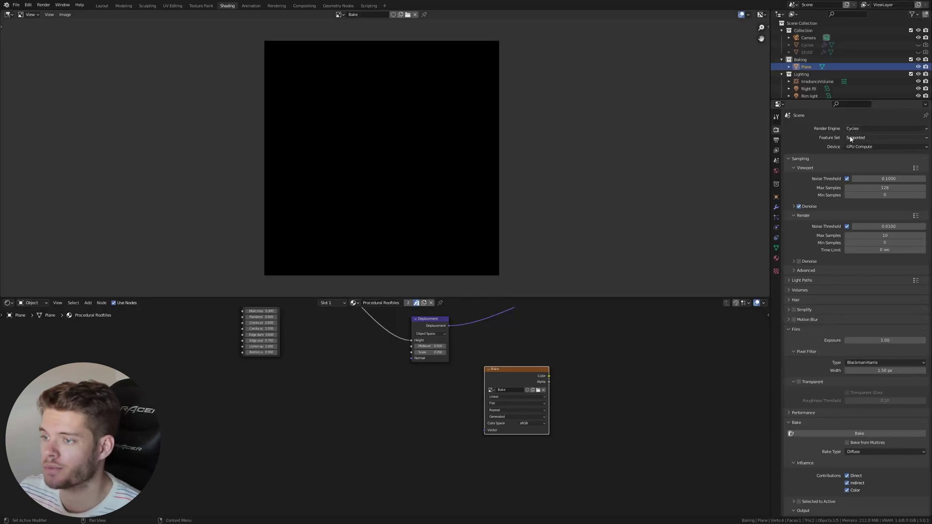
scroll(851, 130, down, 3)
scroll(485, 330, down, 1)
middle_drag(486, 330, 525, 444)
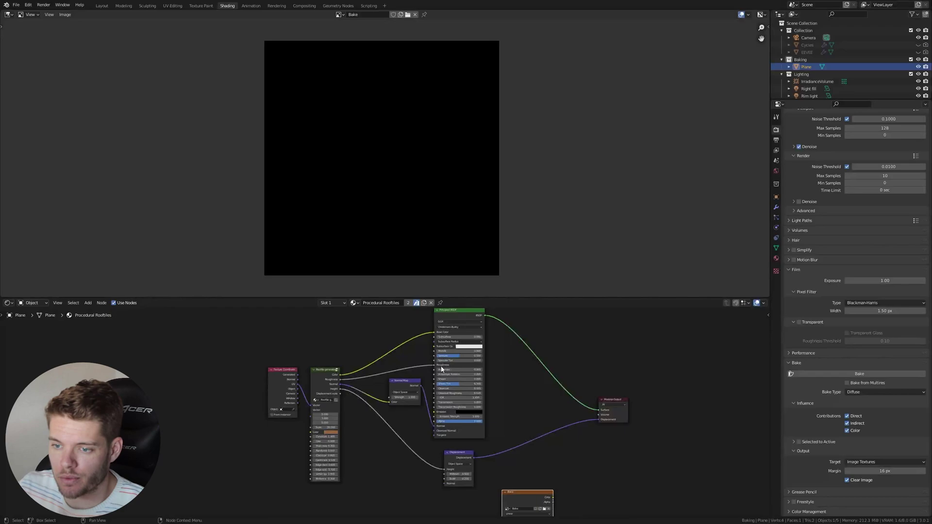
Step: Bake the plane's material with bake type Diffuse, using only the Color contribution with Direct and Indirect turned off, and inspect the baked image
scroll(441, 369, up, 2)
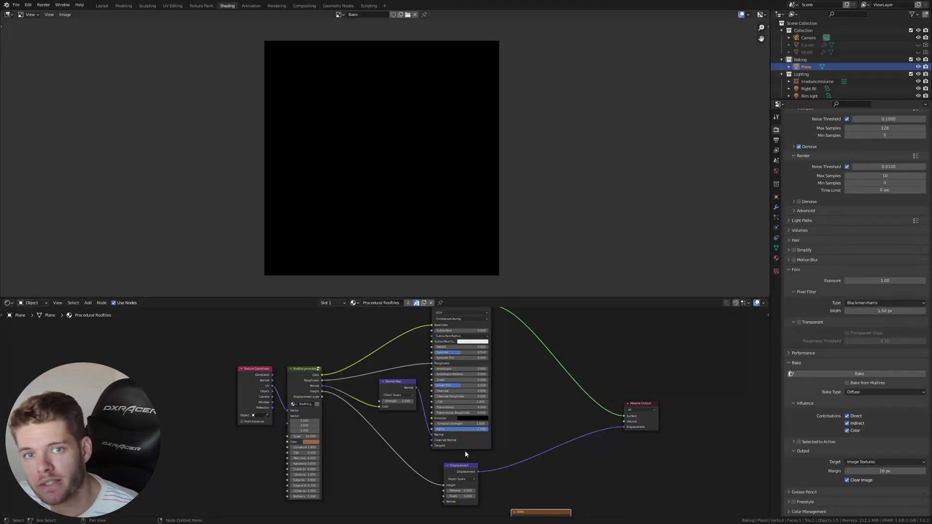
middle_drag(510, 443, 524, 468)
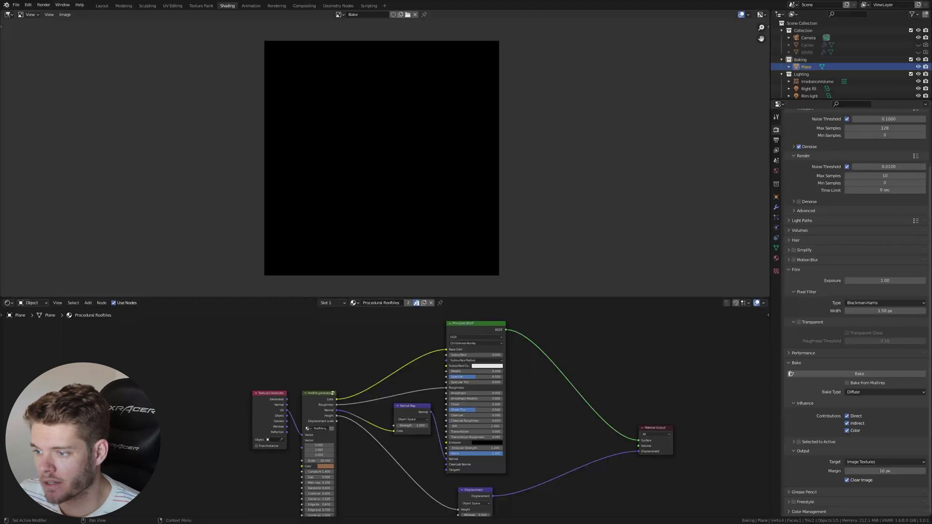
click(880, 393)
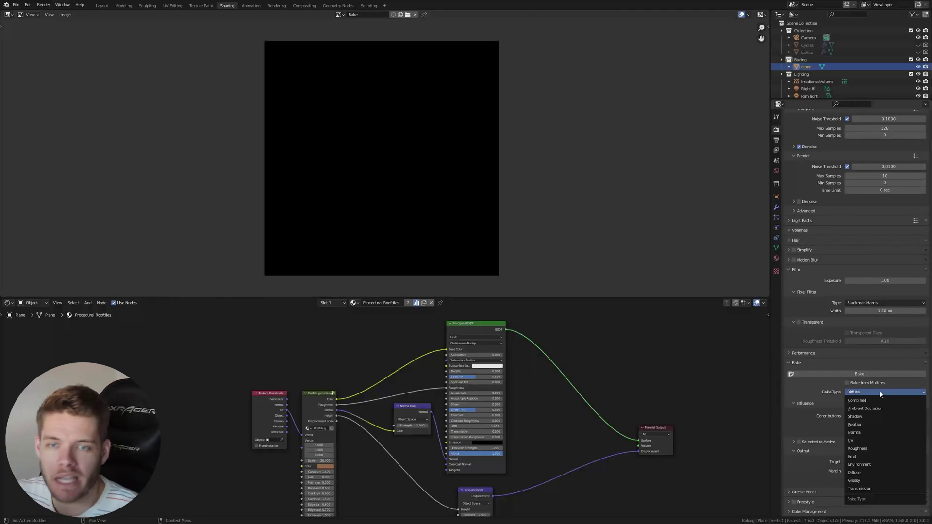
click(881, 393)
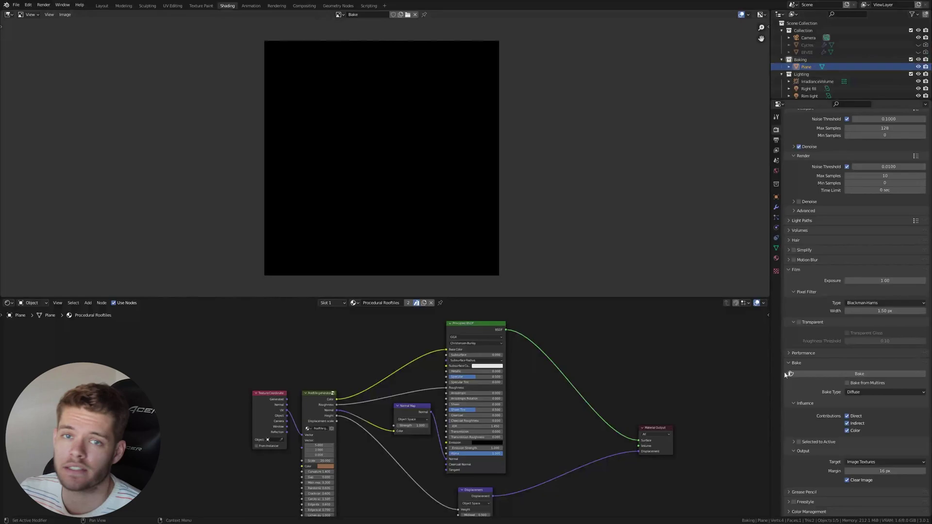
click(847, 416)
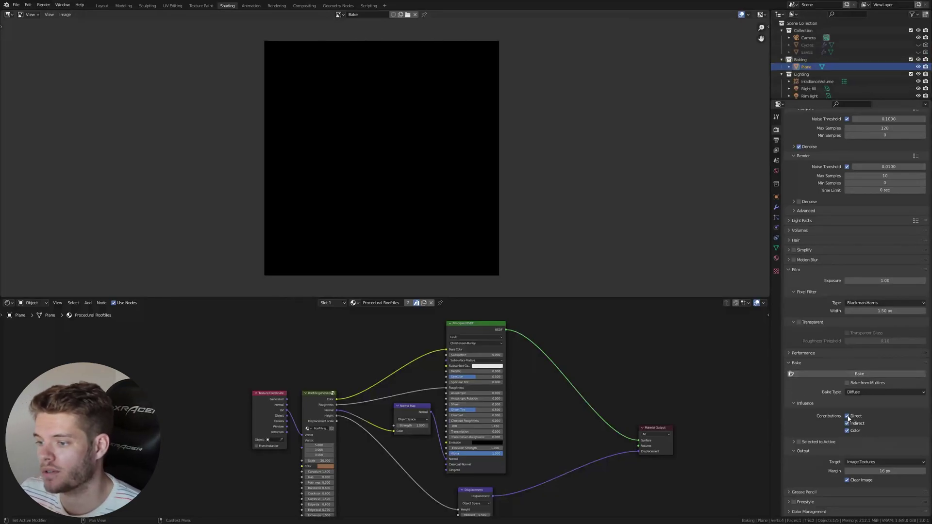
click(847, 424)
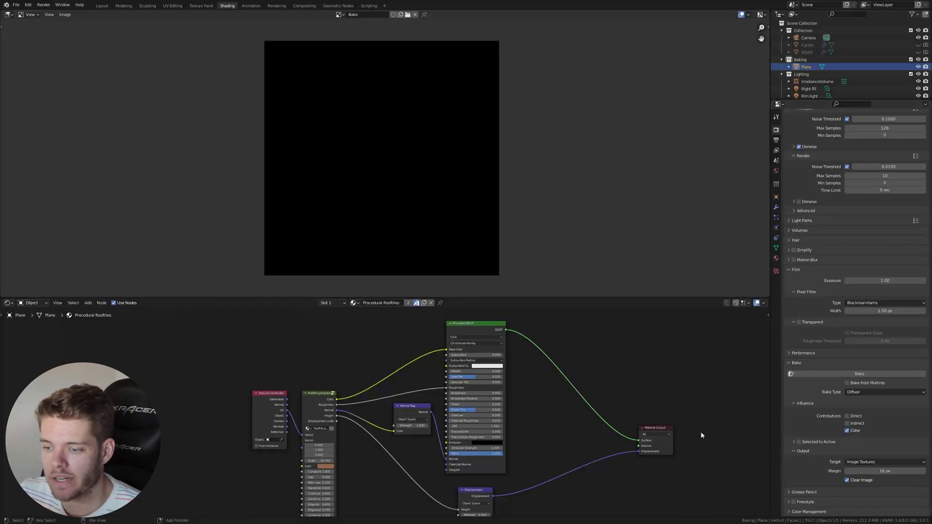
middle_drag(701, 435, 701, 400)
click(839, 374)
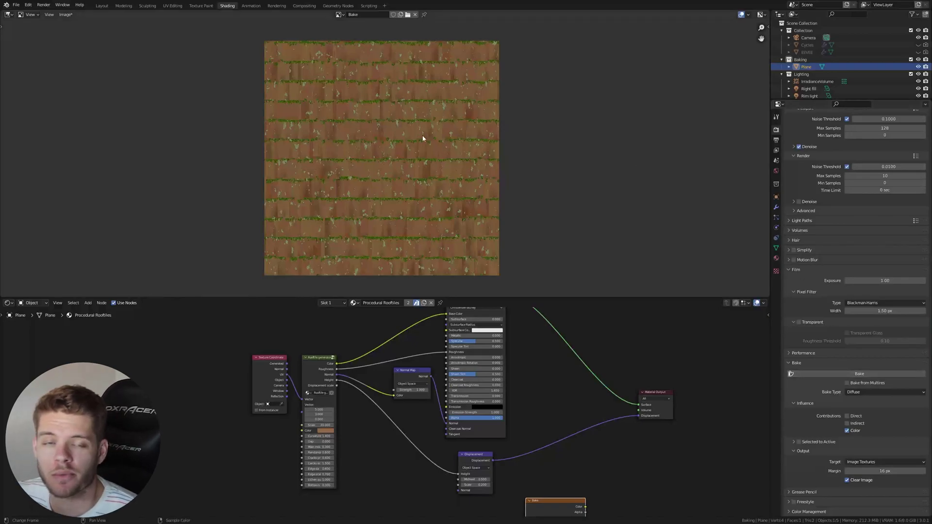
scroll(422, 139, up, 8)
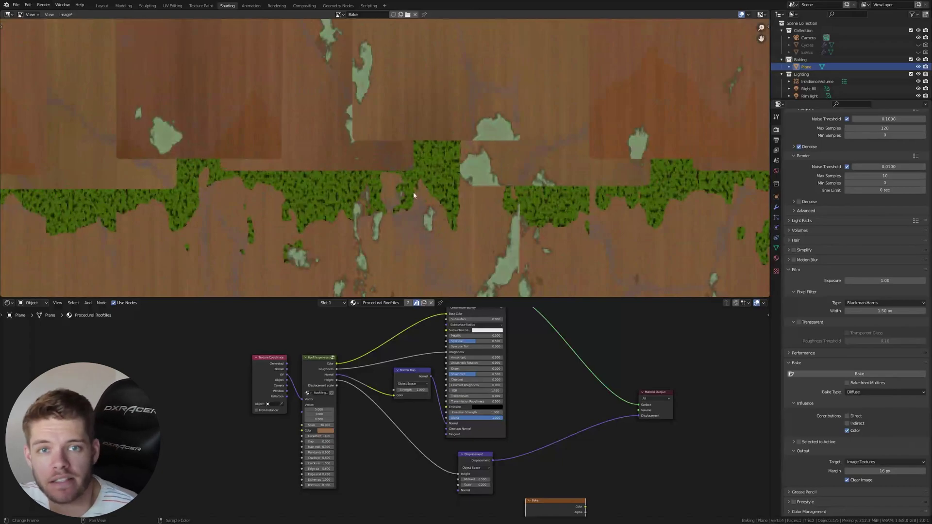
scroll(423, 210, down, 8)
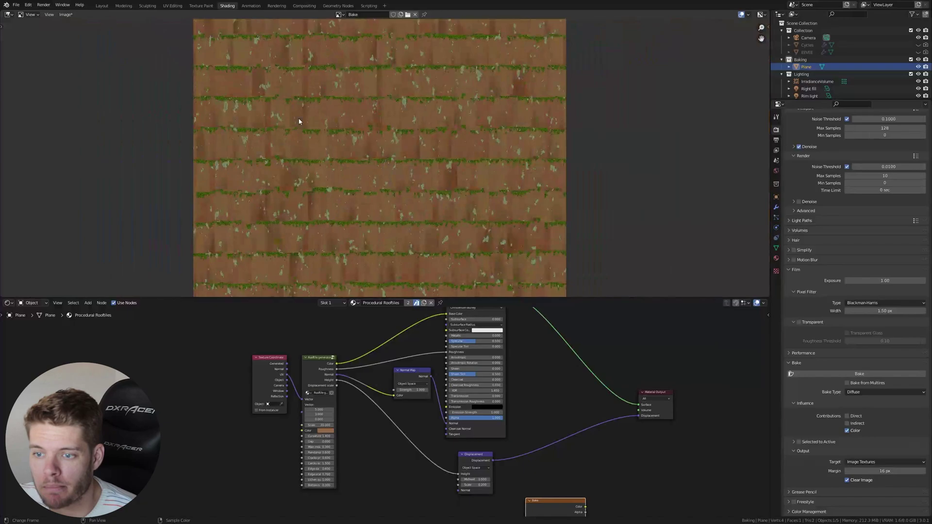
click(66, 14)
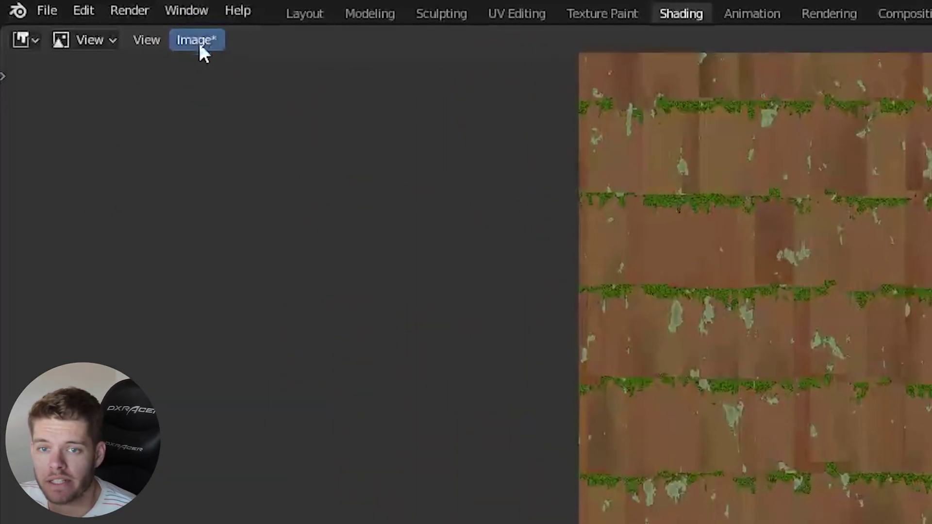
click(200, 38)
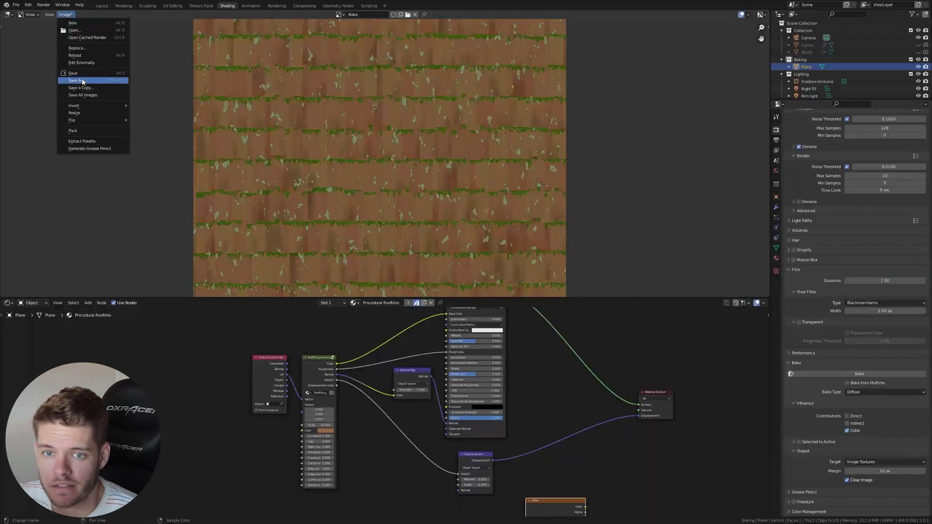
click(231, 237)
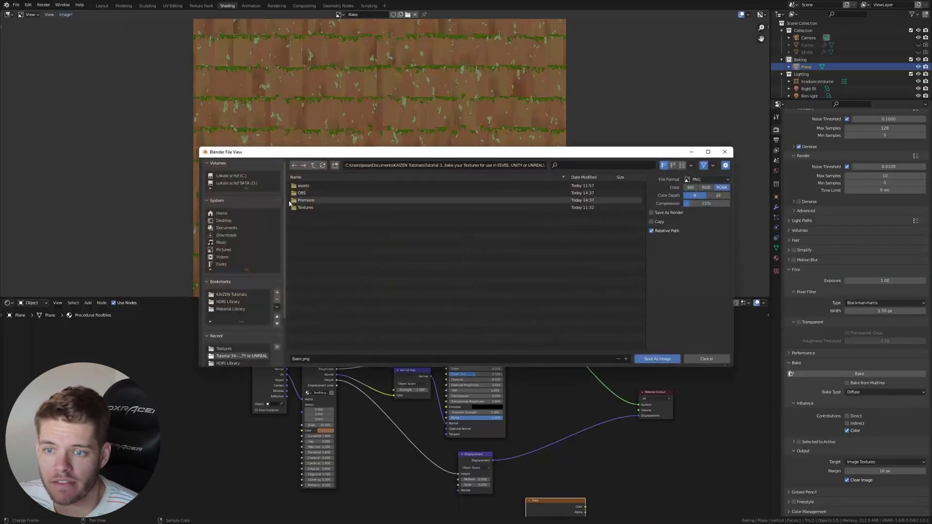
double_click(320, 207)
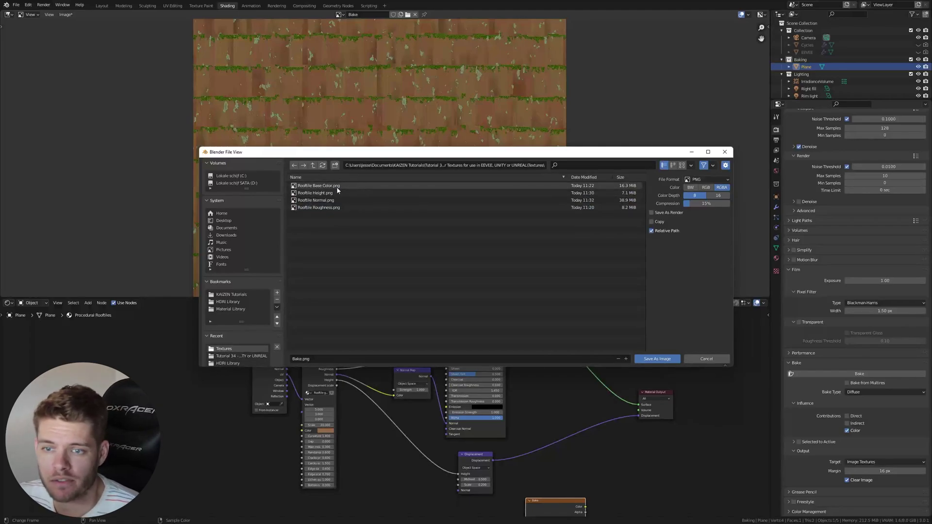
click(706, 358)
Step: Set the bake type to Roughness, bake the roughness map into the Bake image and examine its detail
scroll(437, 214, down, 4)
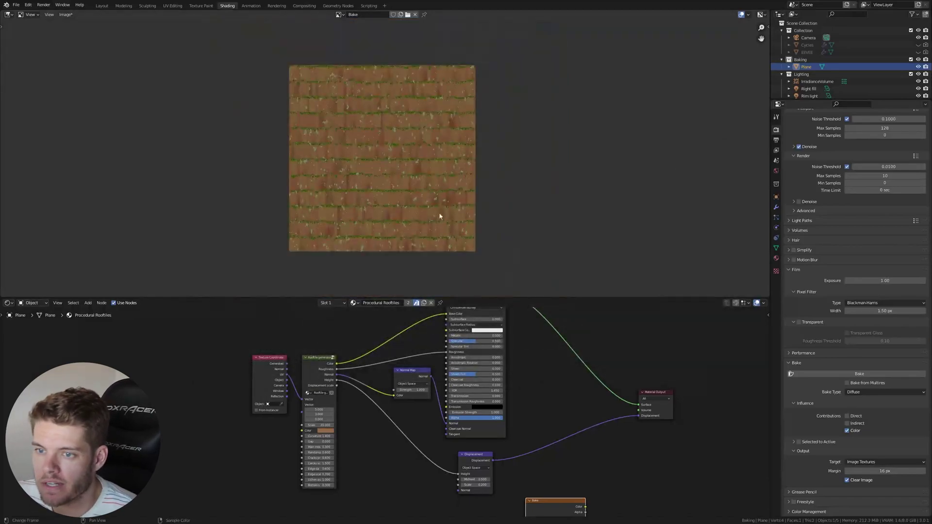
click(880, 392)
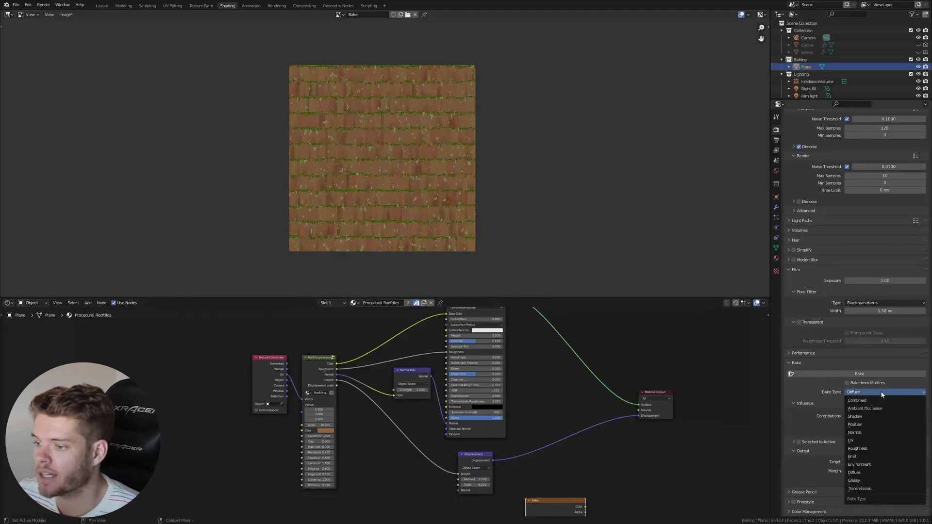
click(858, 448)
scroll(868, 450, up, 2)
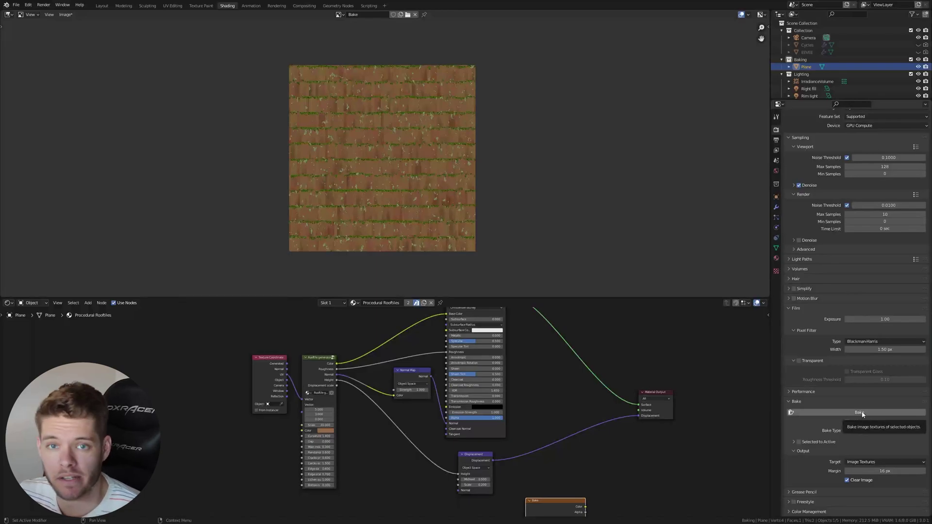
click(860, 413)
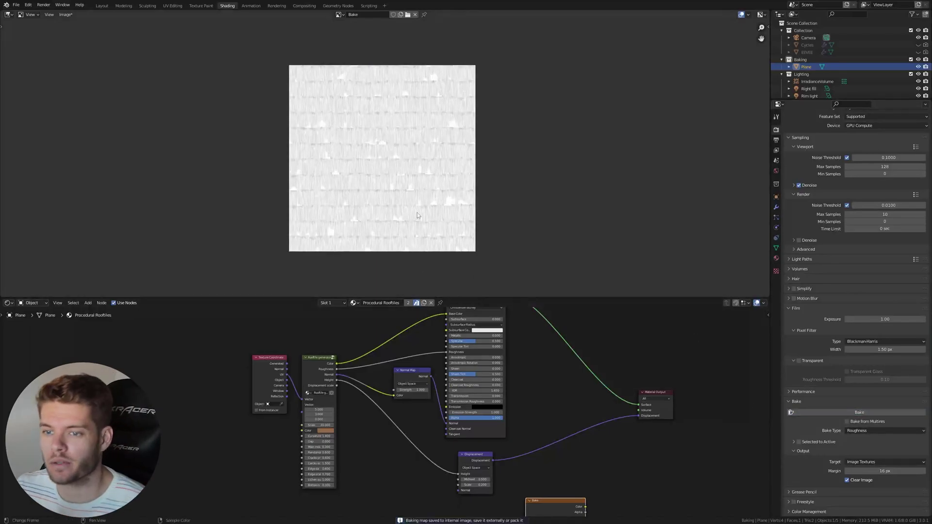
scroll(419, 221, up, 8)
scroll(420, 221, up, 3)
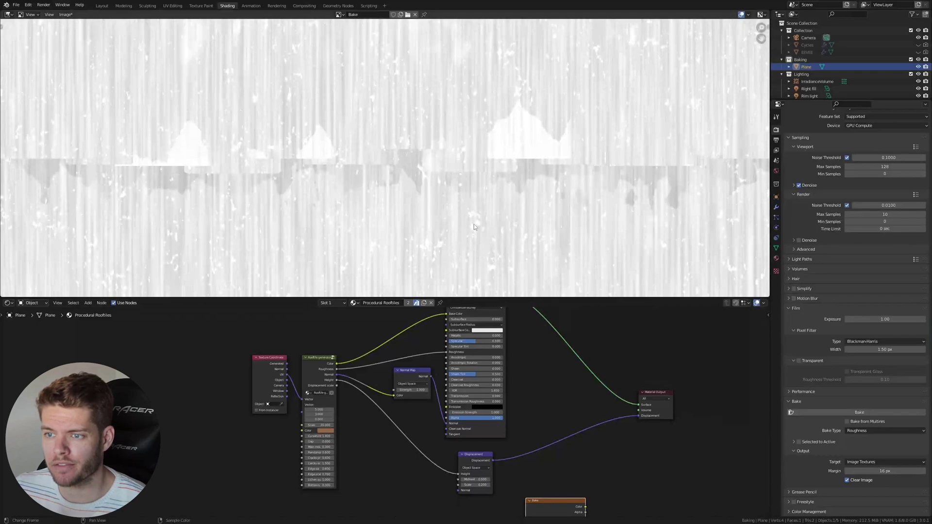
scroll(473, 197, down, 3)
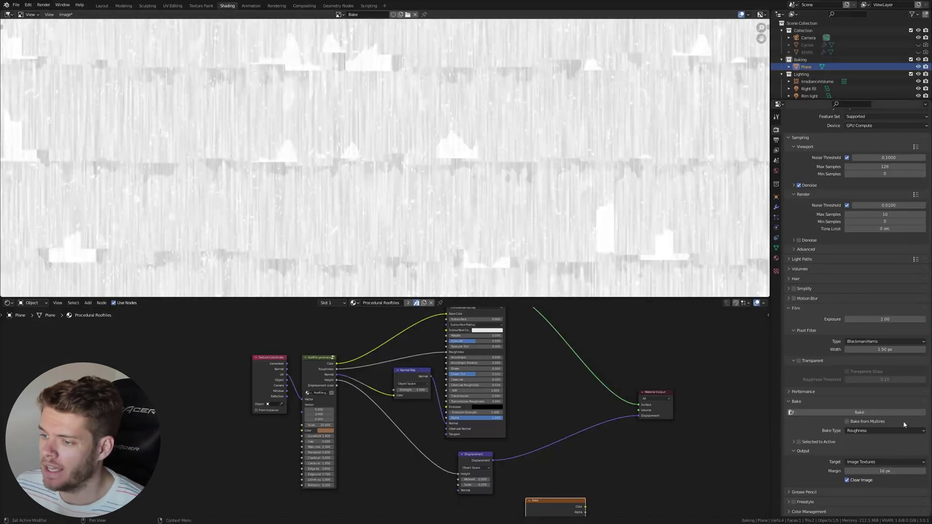
Step: Set the bake type to Normal and bake the normal map into the Bake image
scroll(550, 199, down, 5)
click(886, 431)
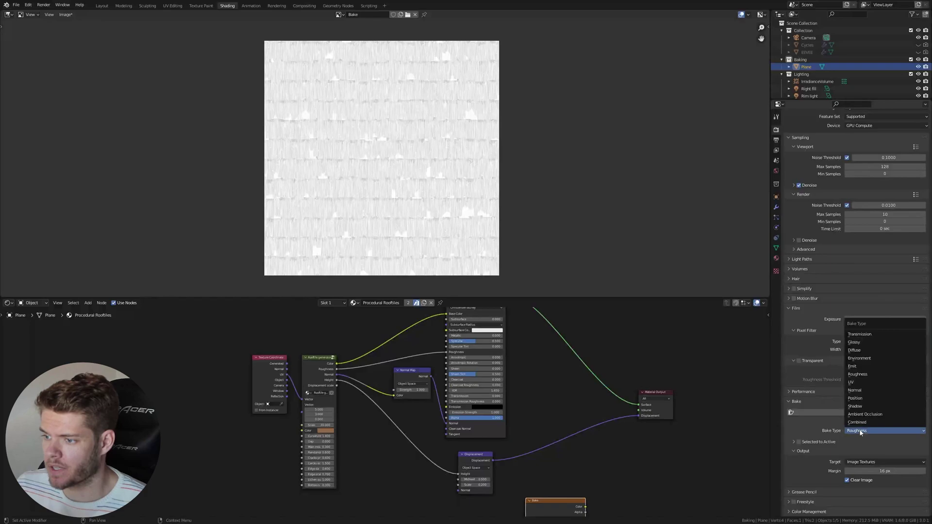
click(864, 392)
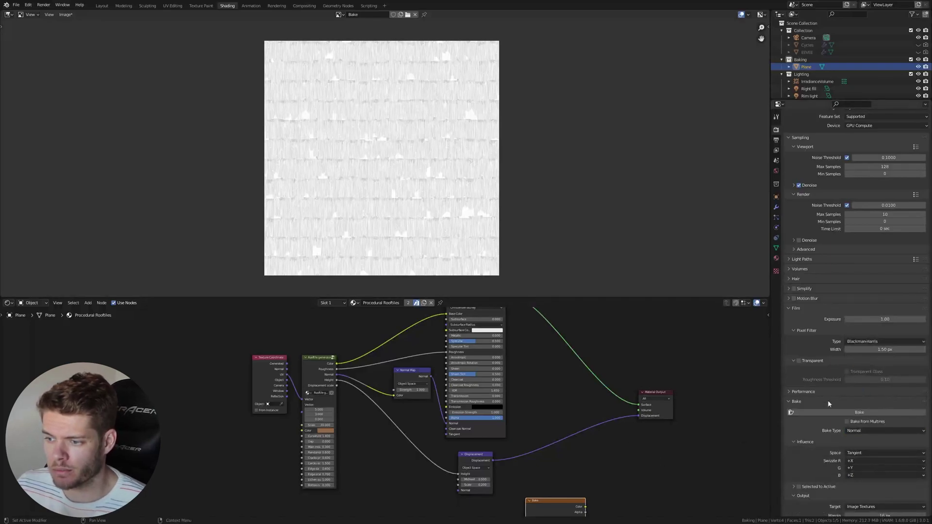
click(859, 412)
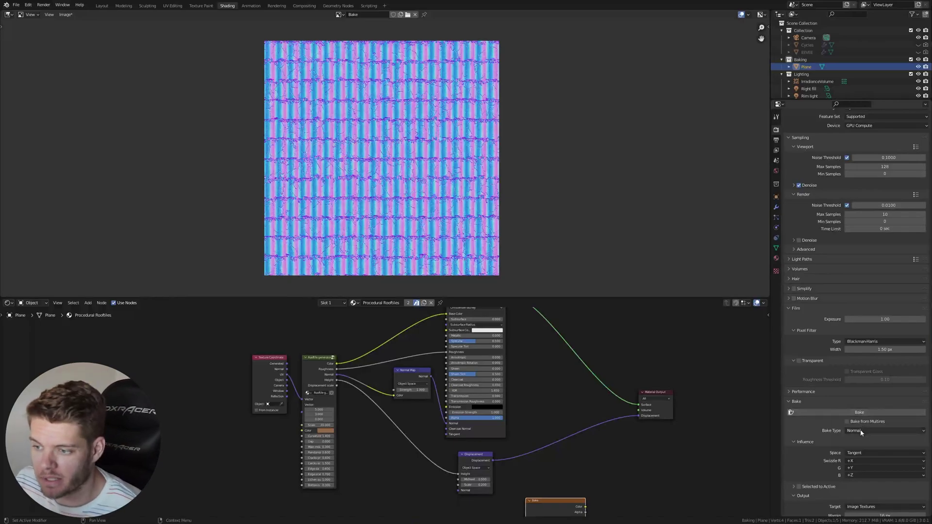
click(860, 431)
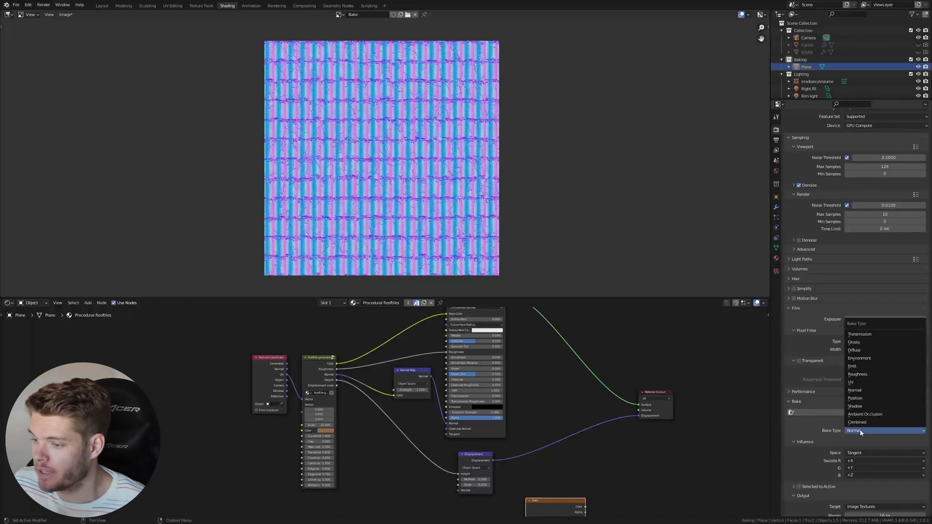
click(880, 390)
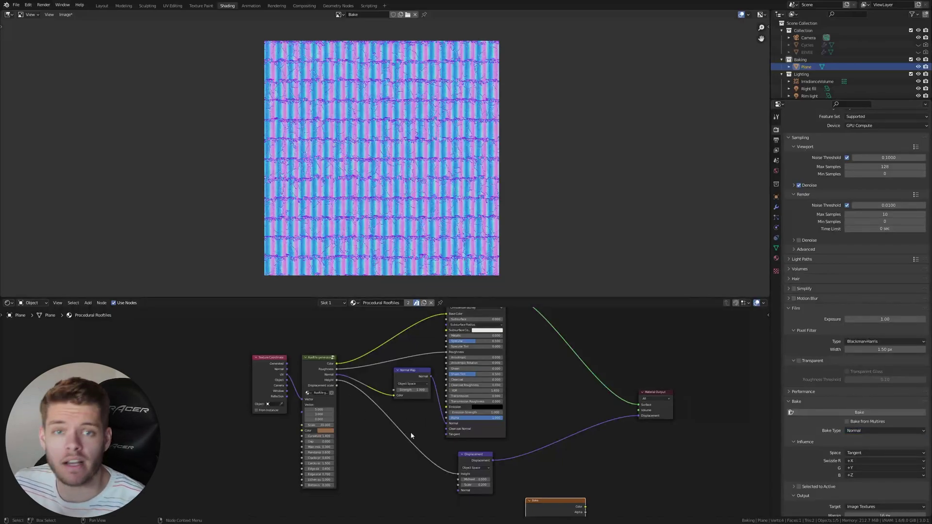
Step: Preview the Displacement node's output on the plane and turn the Image Editor back into a 3D Viewport to inspect it
middle_drag(433, 439, 433, 455)
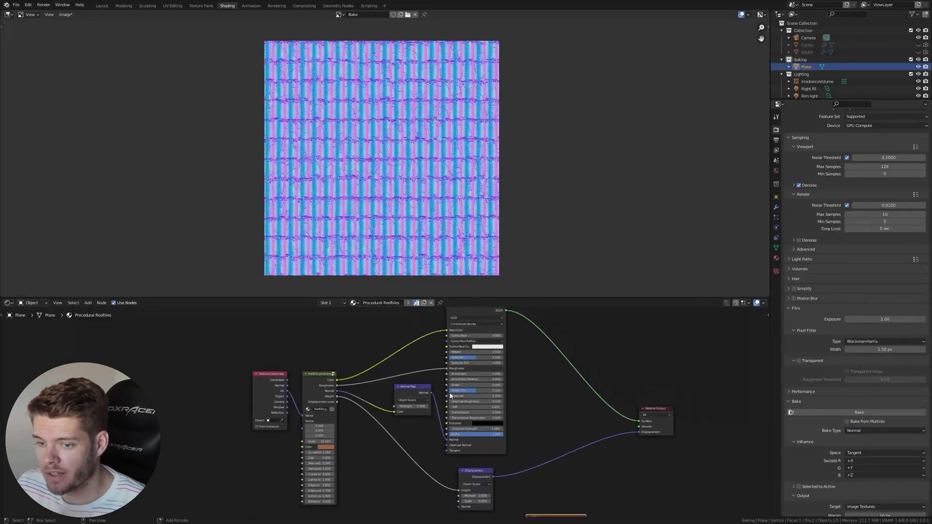
ctrl+shift+click(488, 471)
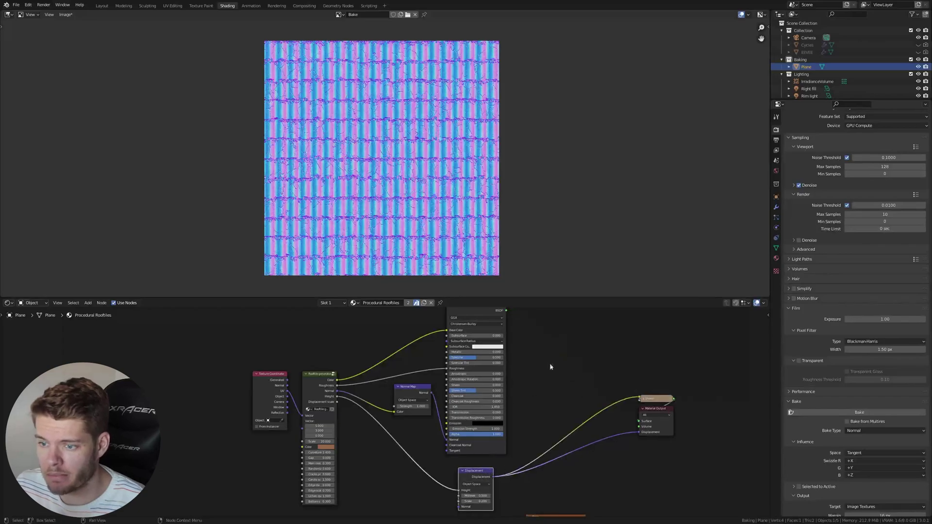
click(8, 15)
click(27, 35)
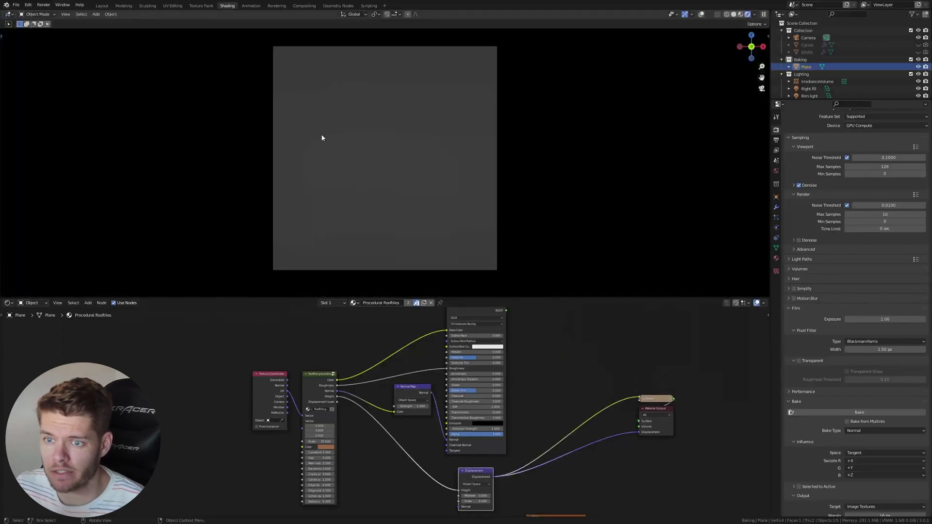
middle_drag(322, 137, 354, 234)
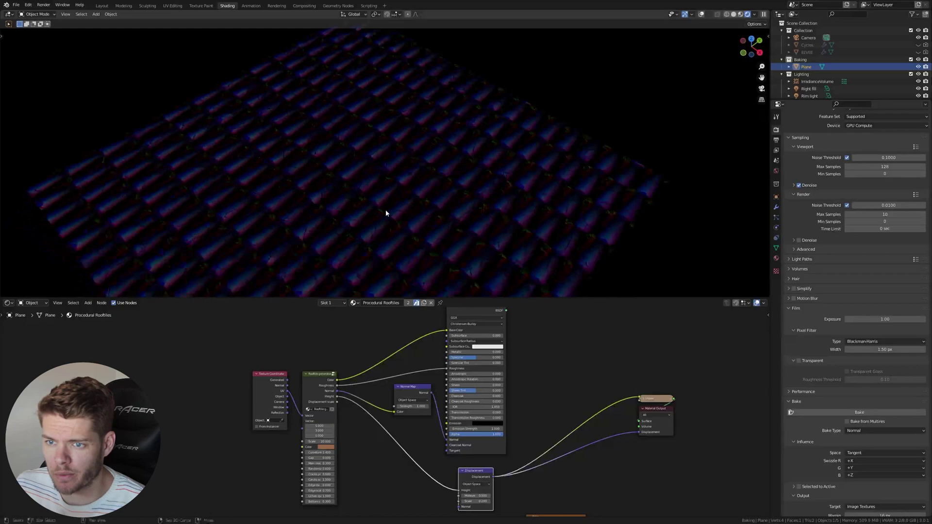
middle_drag(435, 203, 360, 222)
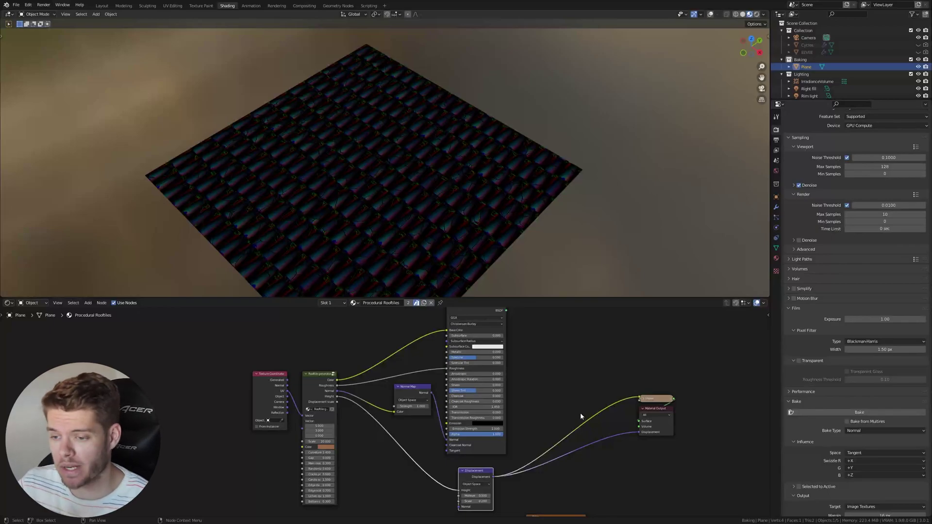
Step: Feed the rooftiles group's Height output into the viewer node and inspect the height map on the plane
drag(656, 398, 432, 442)
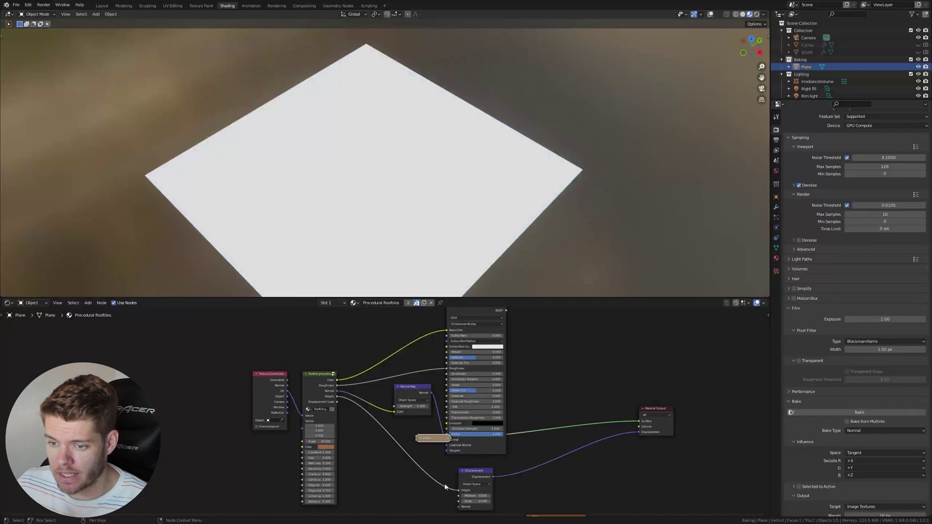
drag(337, 397, 418, 438)
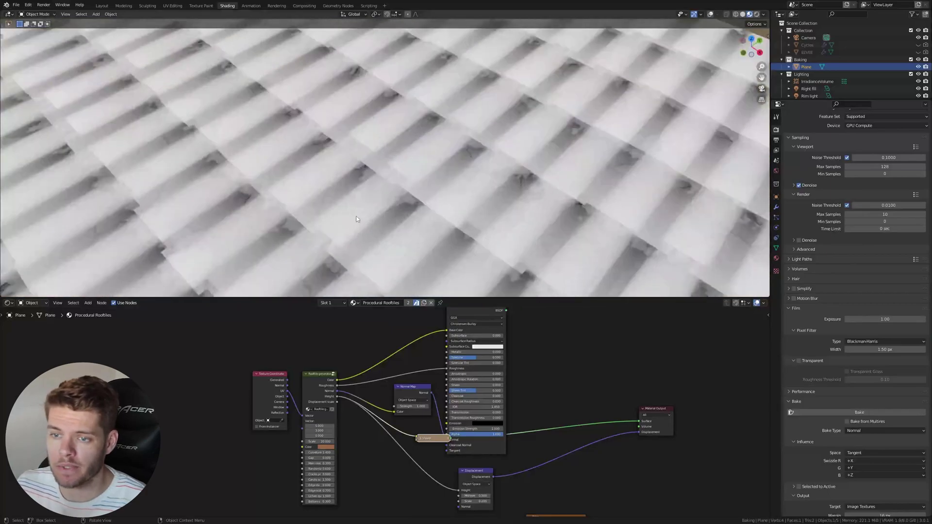
scroll(403, 193, up, 3)
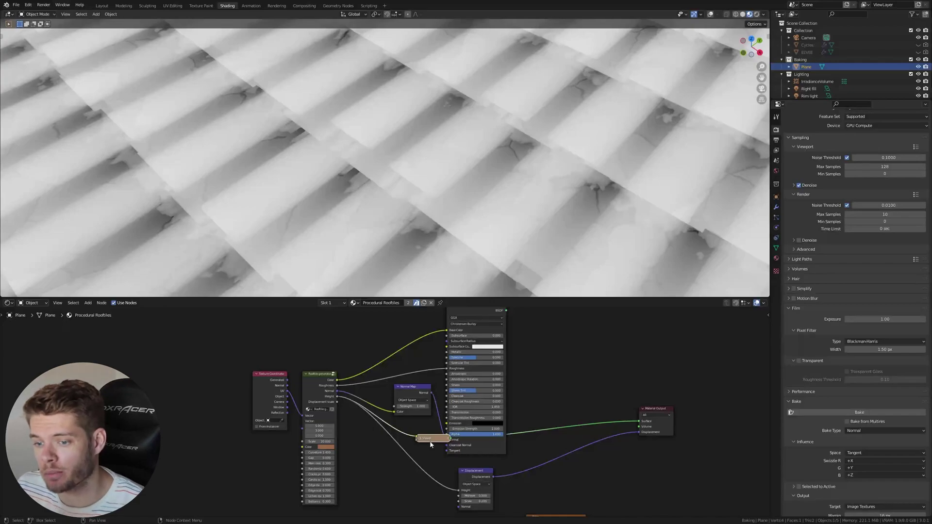
Step: Delete the viewer node and reconnect the Principled BSDF output to the Material Output's Surface input
drag(431, 445, 570, 397)
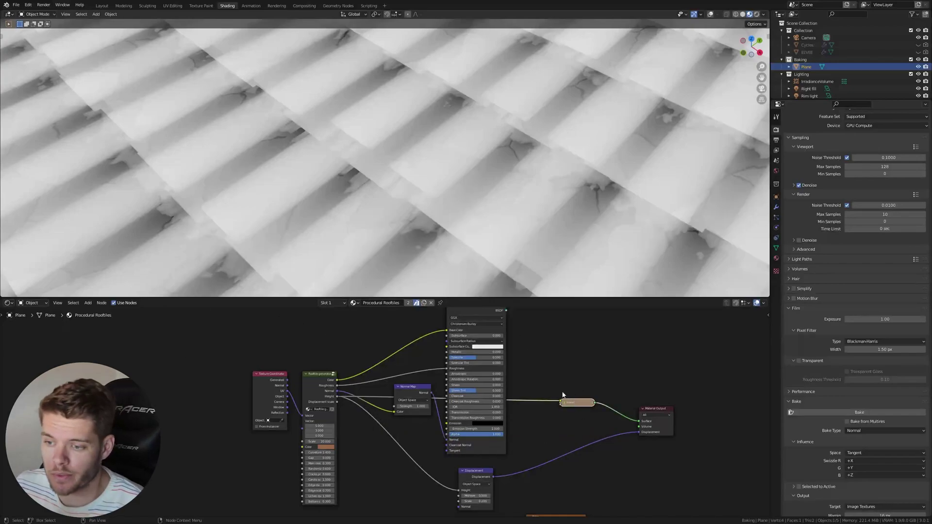
key(x)
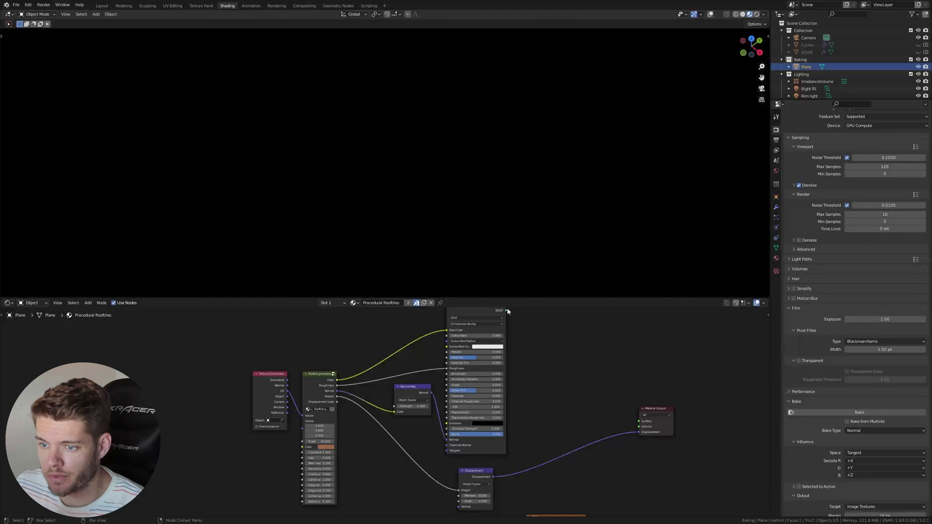
drag(505, 311, 640, 424)
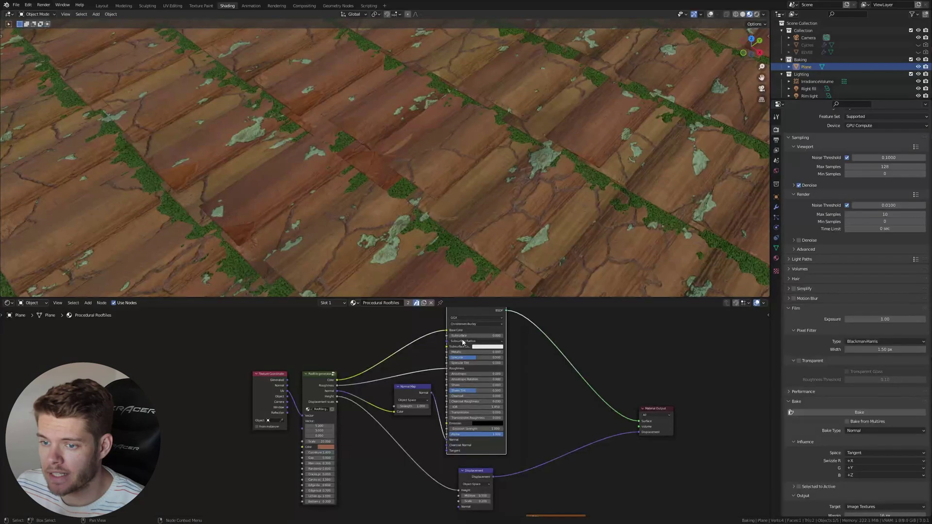
Step: Cut the rooftiles group's links into the Principled BSDF and connect its Height output to Base Color
middle_drag(463, 342, 480, 362)
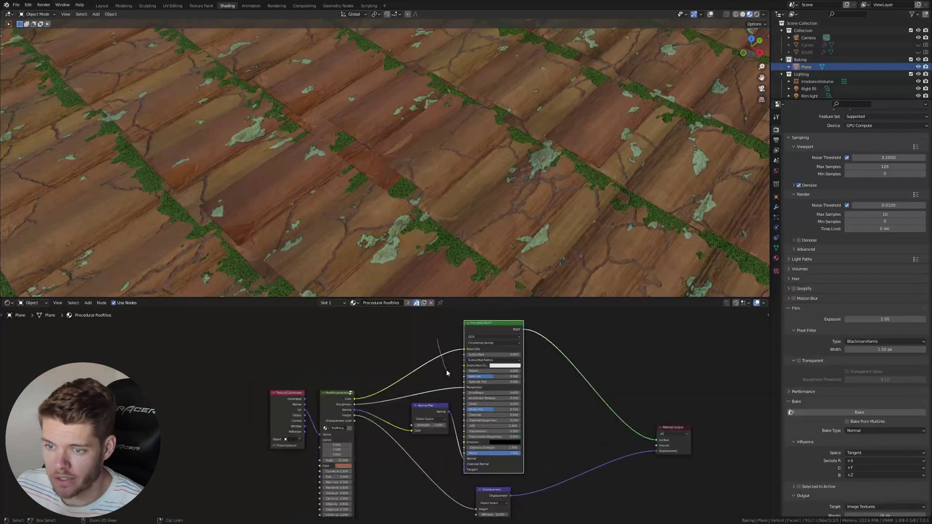
ctrl+right_drag(447, 369, 447, 369)
drag(355, 415, 447, 357)
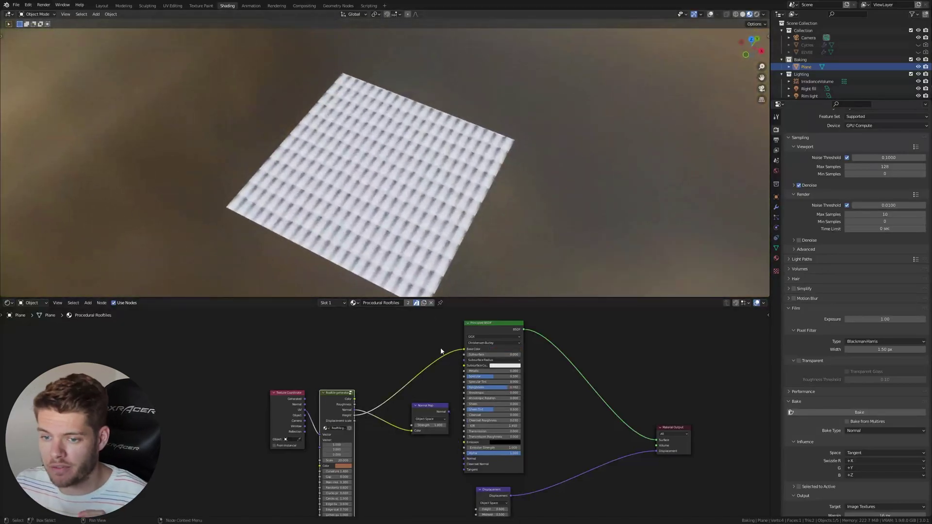
scroll(409, 238, up, 5)
Step: Set the bake type to Diffuse and turn off the Direct and Indirect contributions, leaving only Color
click(871, 430)
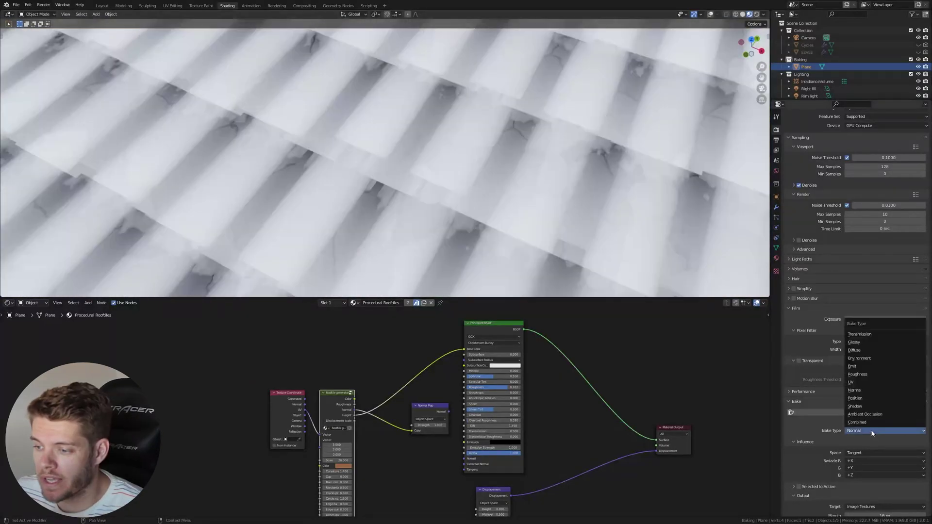
click(868, 350)
click(847, 454)
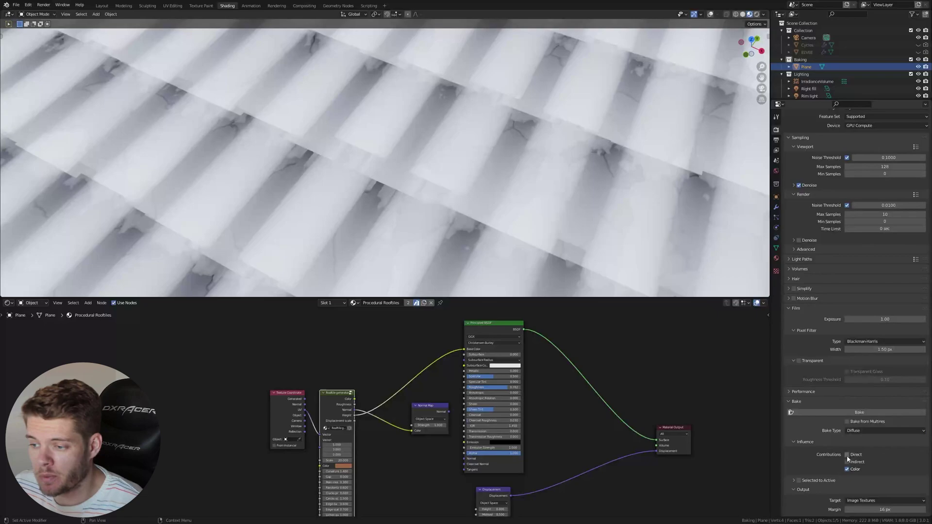
click(847, 462)
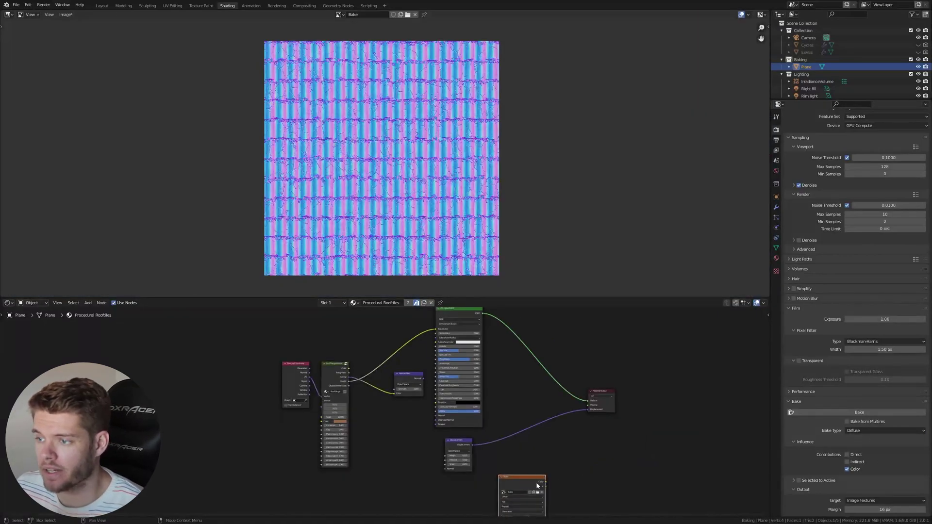
Step: Bake the height map into the Bake image and inspect the baked tiles up close
click(809, 411)
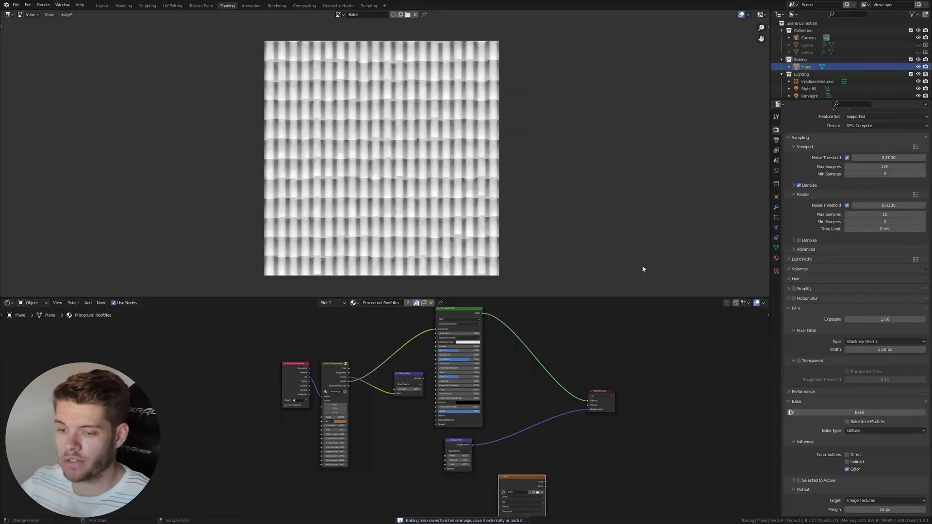
scroll(440, 203, up, 6)
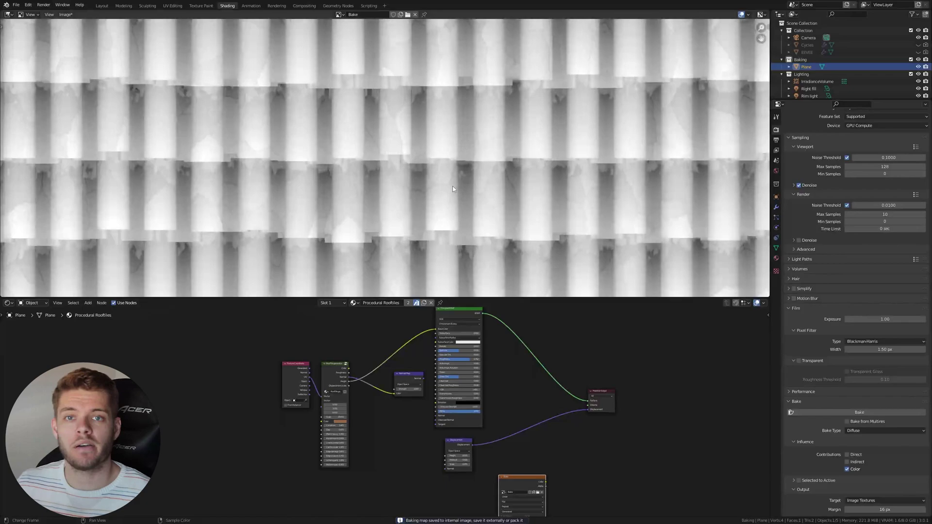
click(66, 14)
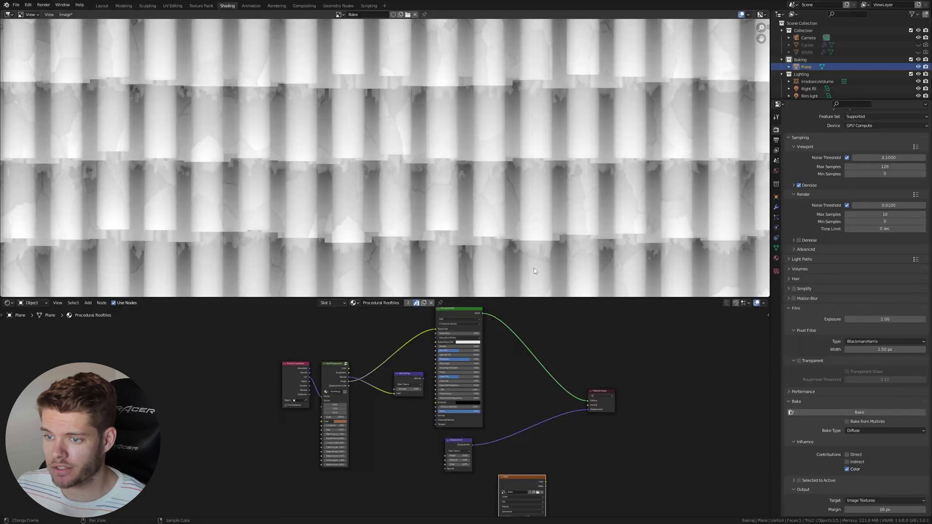
scroll(548, 407, down, 1)
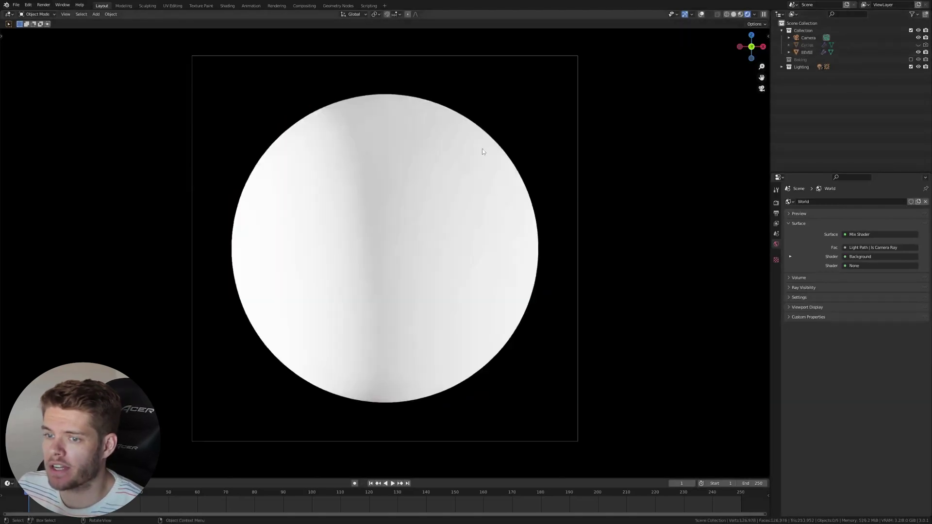
Step: Give the EEVEE sphere a new material and name it Rooftile Textures
click(434, 227)
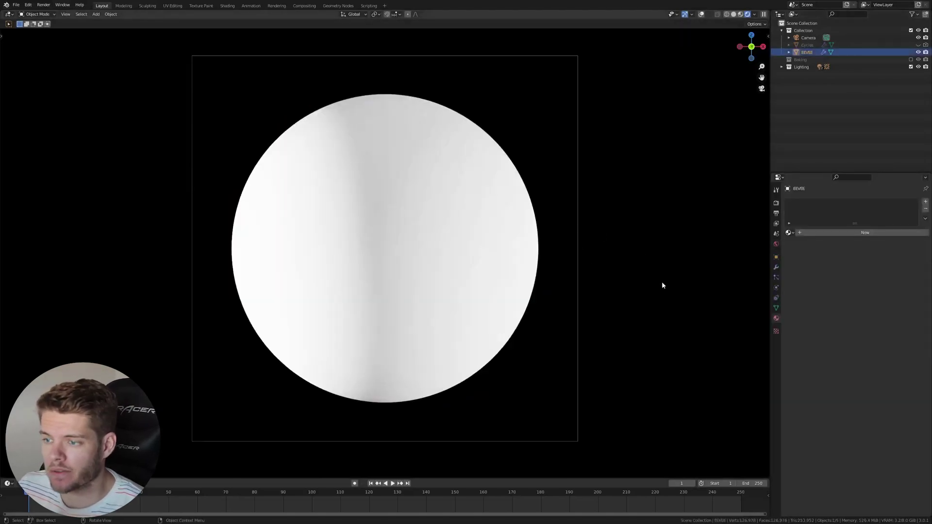
click(800, 232)
double_click(804, 204)
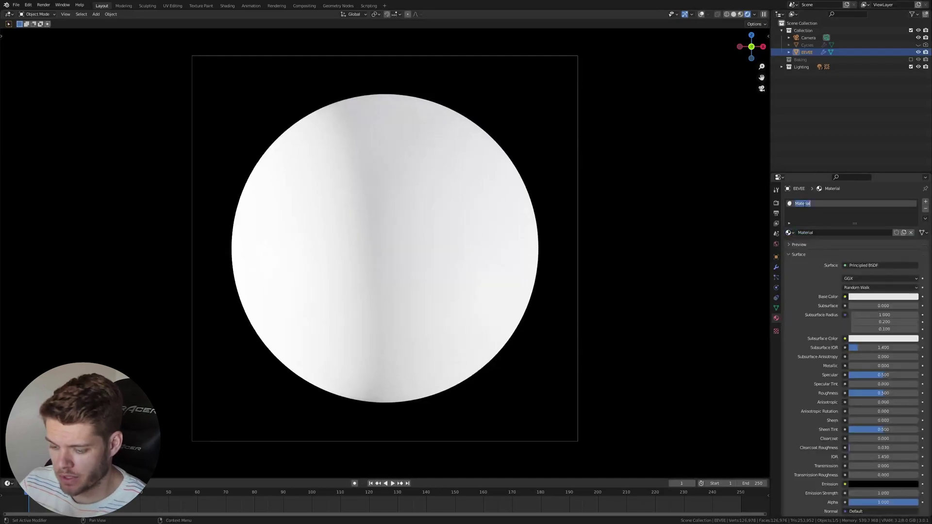
text(Rooftile Texture)
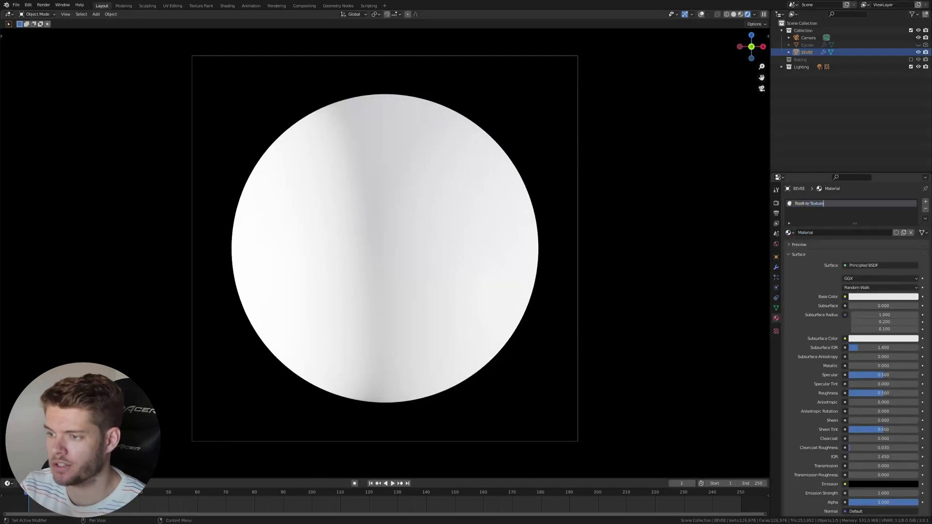
text(s)
key(Return)
Step: Split off a Shader Editor beside the viewport and start the Principled Texture Setup on the Principled BSDF node
mouse_move(768, 12)
mouse_down()
mouse_move(541, 51)
mouse_move(441, 53)
mouse_up()
click(449, 14)
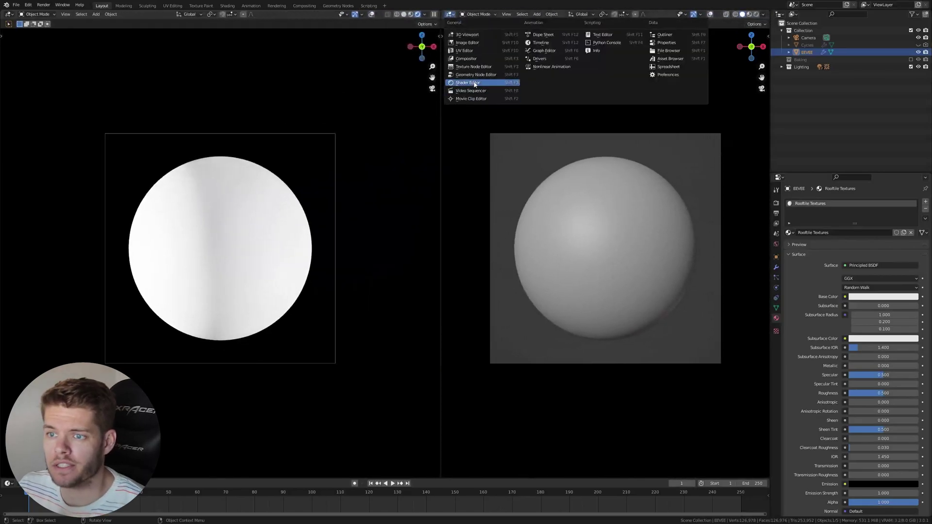
click(474, 83)
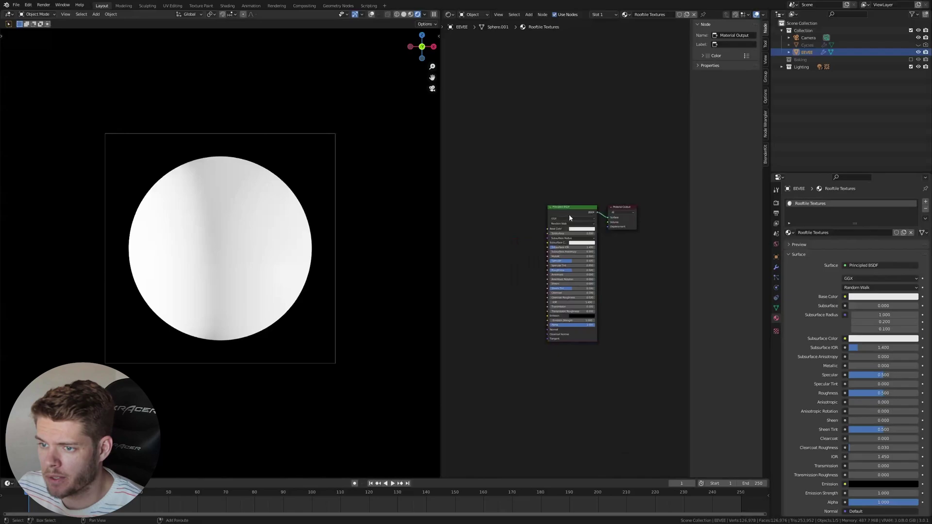
click(569, 218)
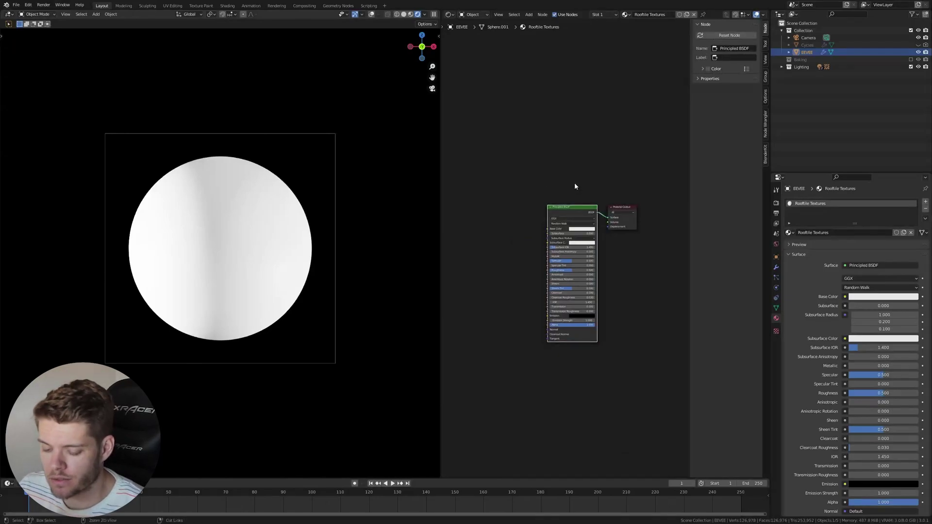
key(ctrl+shift+t)
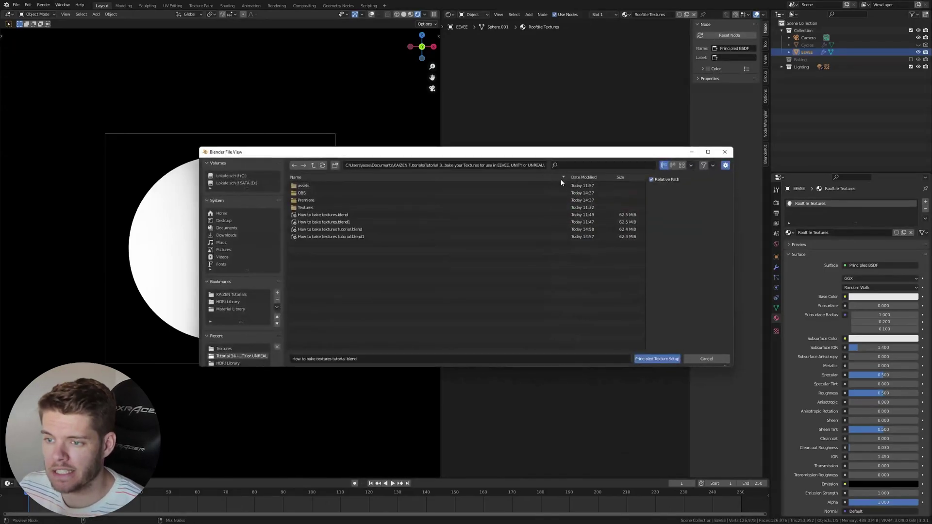
Step: Look up the Node Wrangler add-on in the preferences to check whether it is enabled
click(28, 5)
click(63, 109)
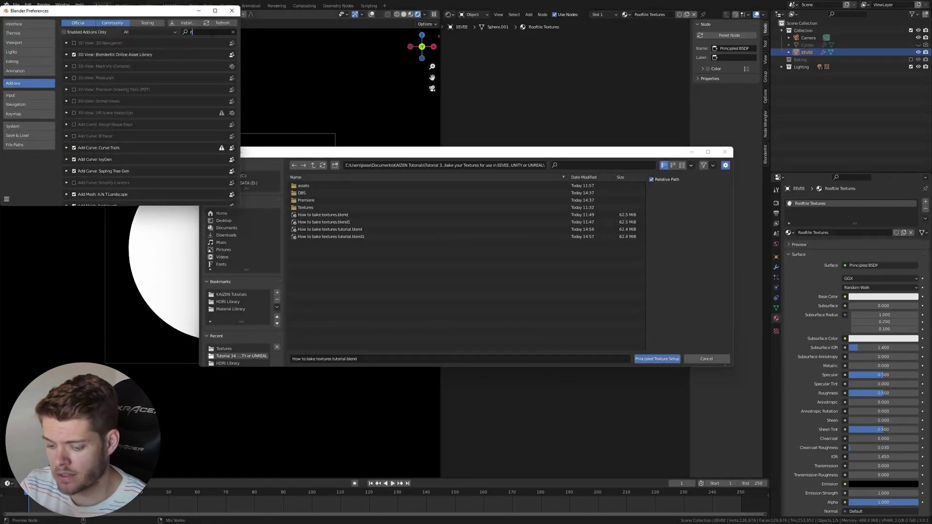
text(node)
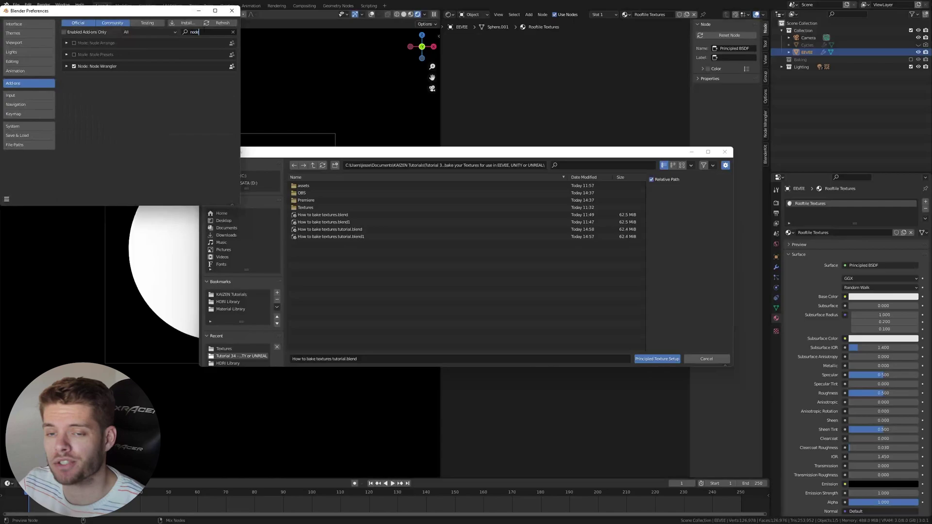
click(232, 12)
Step: Load the Rooftile Base Color, Height, Normal and Roughness PNGs from the Textures folder into the texture setup
double_click(337, 208)
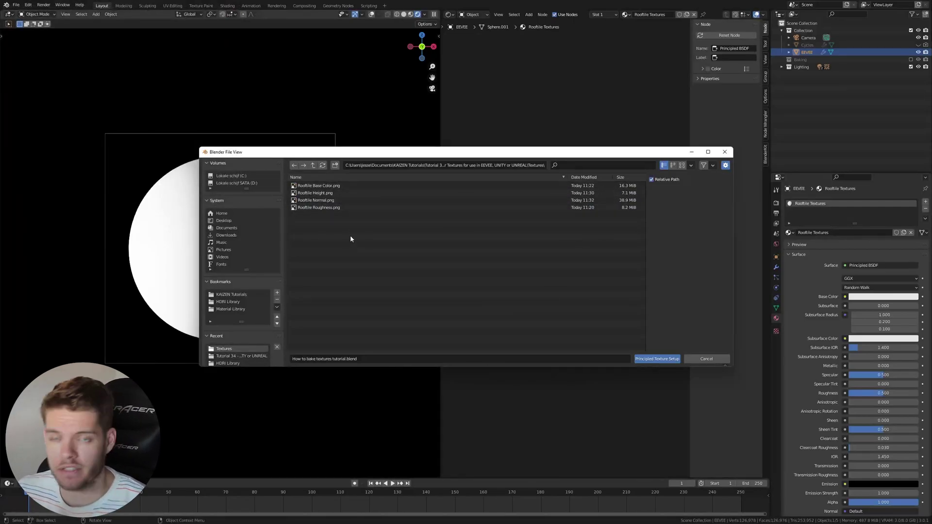
drag(346, 250, 324, 173)
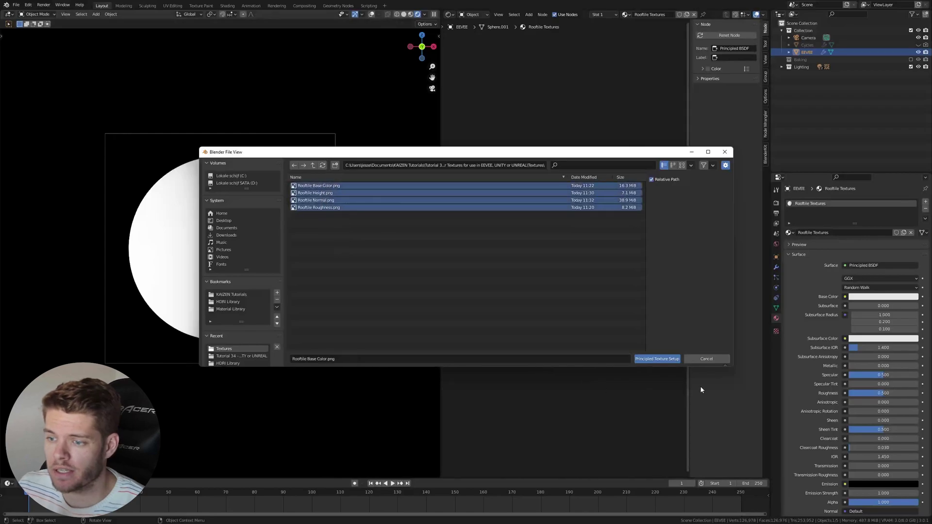
click(657, 359)
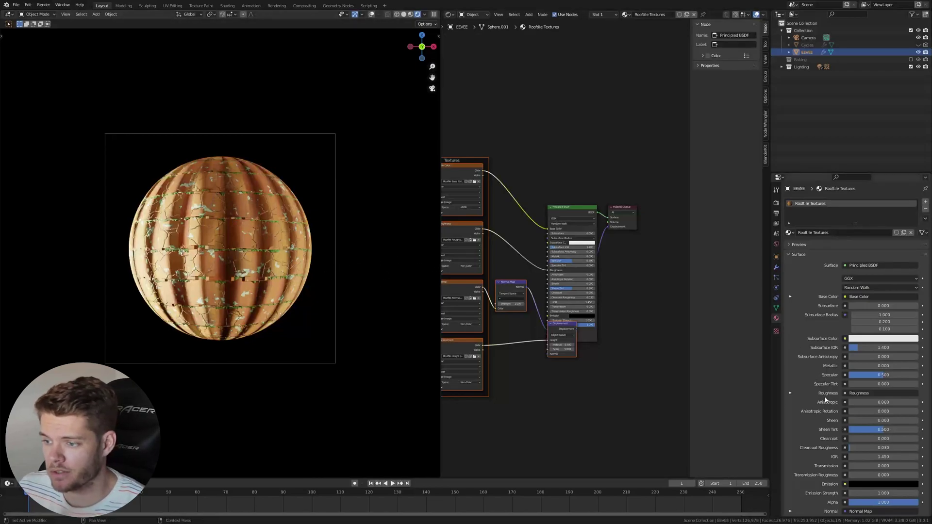
Step: Set the material's displacement method to Displacement and Bump, and the Displacement node's scale to 0.2
scroll(823, 389, down, 10)
scroll(822, 388, down, 2)
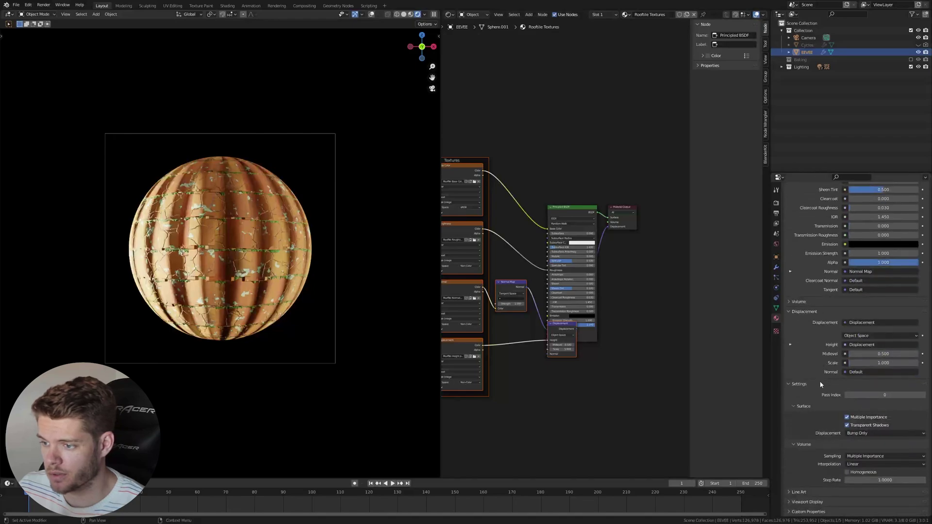
click(869, 433)
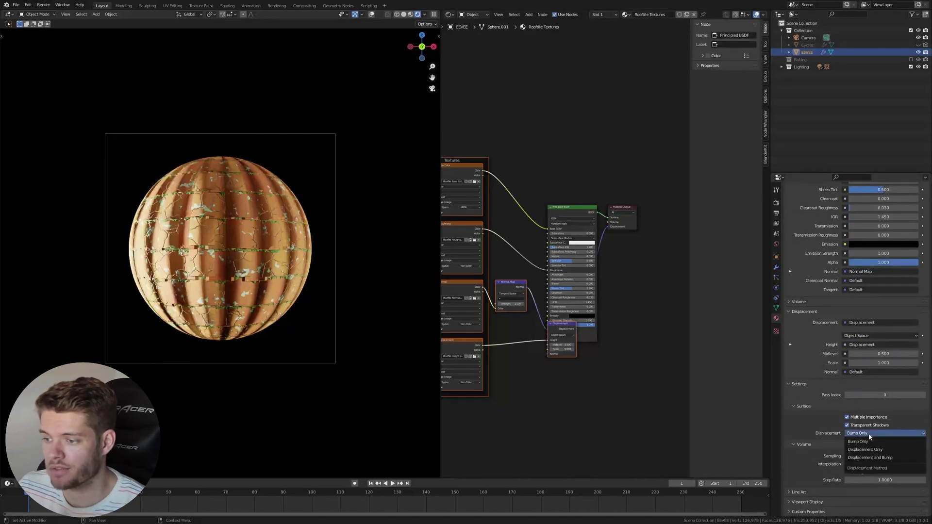
click(869, 457)
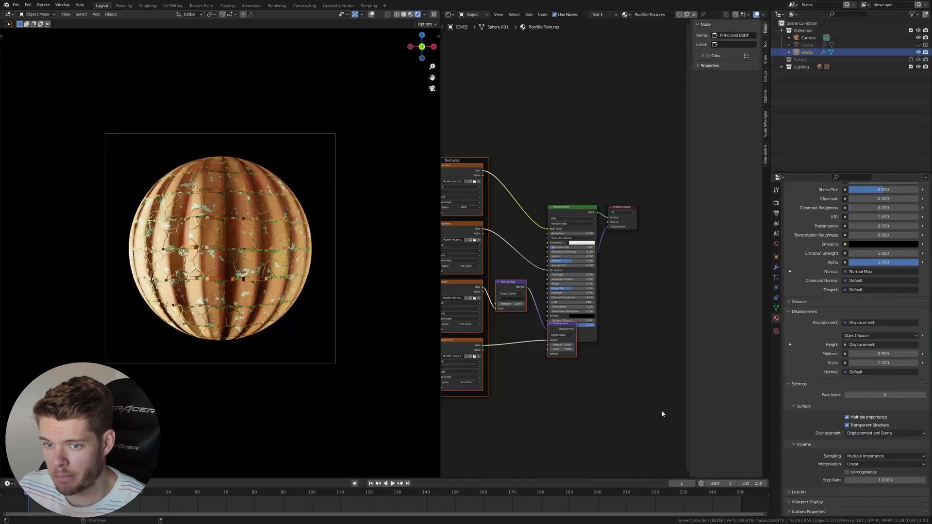
scroll(824, 342, up, 4)
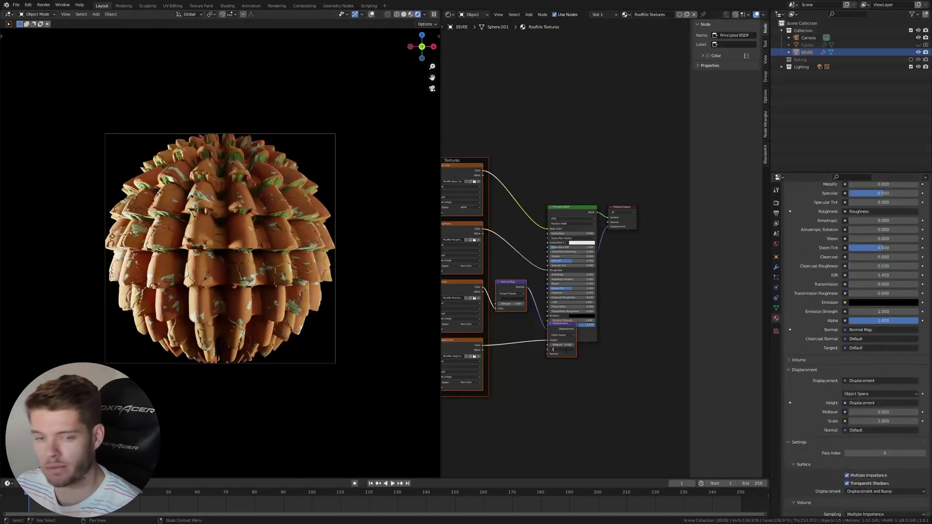
key(Return)
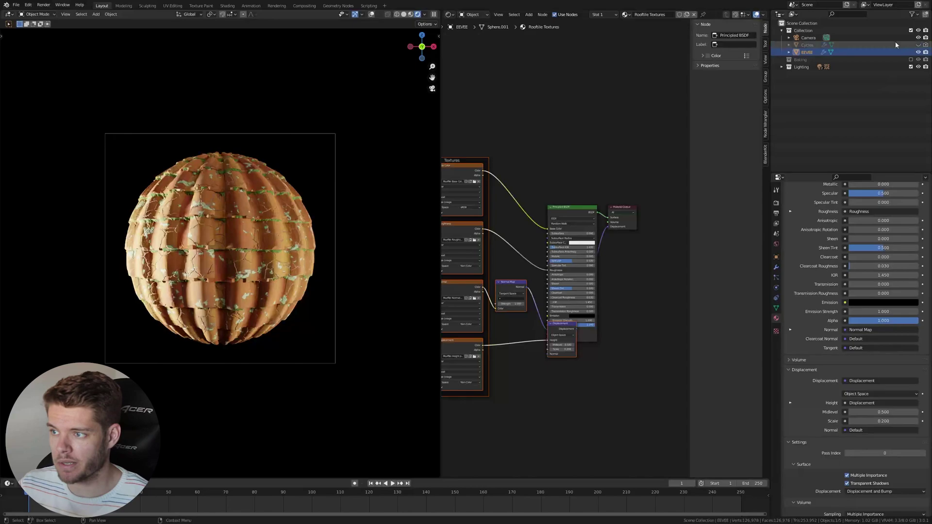
Step: Toggle the visibility of the Cycles and EEVEE spheres to compare the procedural material with the baked textures
click(923, 53)
click(923, 53)
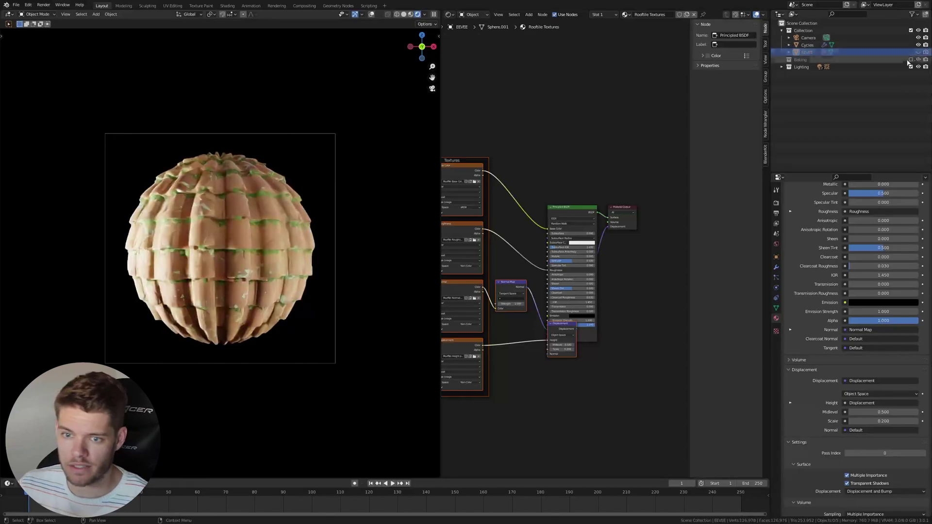
click(924, 55)
click(924, 54)
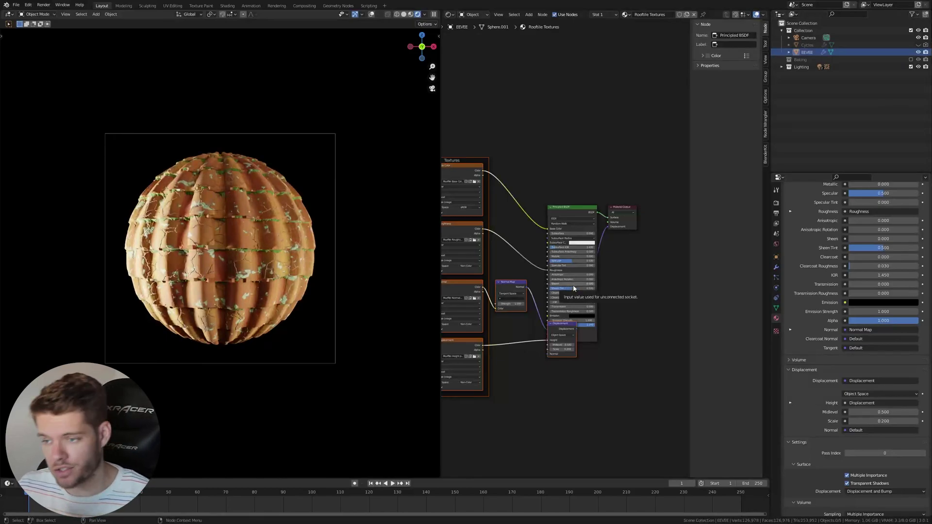
Step: Switch the render engine to Eevee and add a Displace modifier to the EEVEE sphere
click(776, 203)
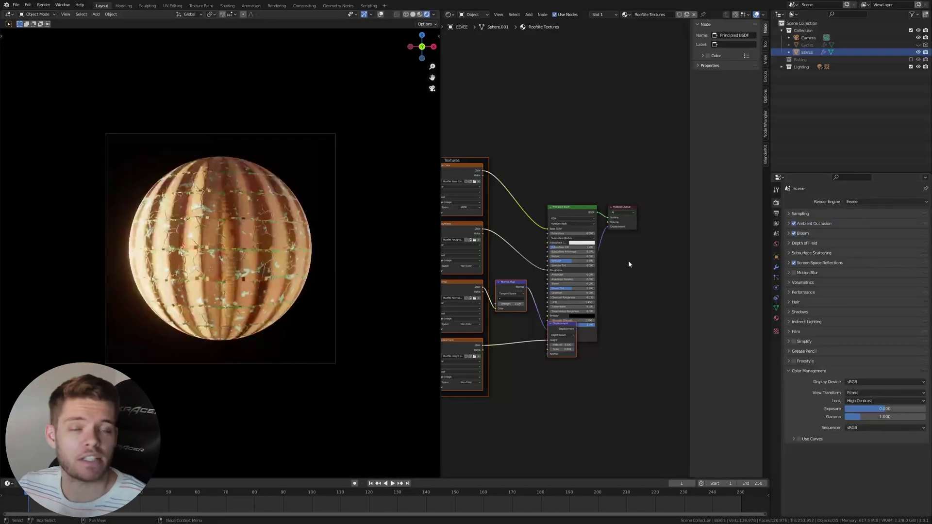
click(776, 268)
click(845, 201)
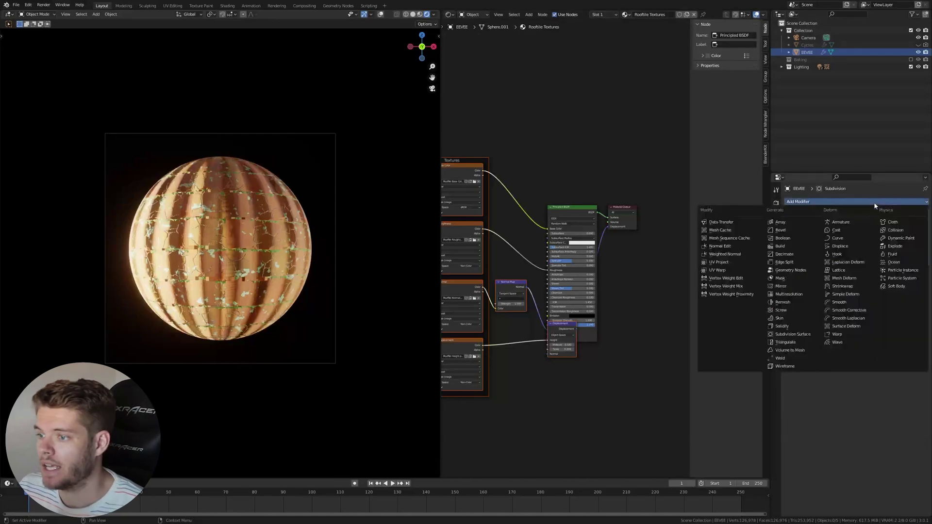
click(847, 247)
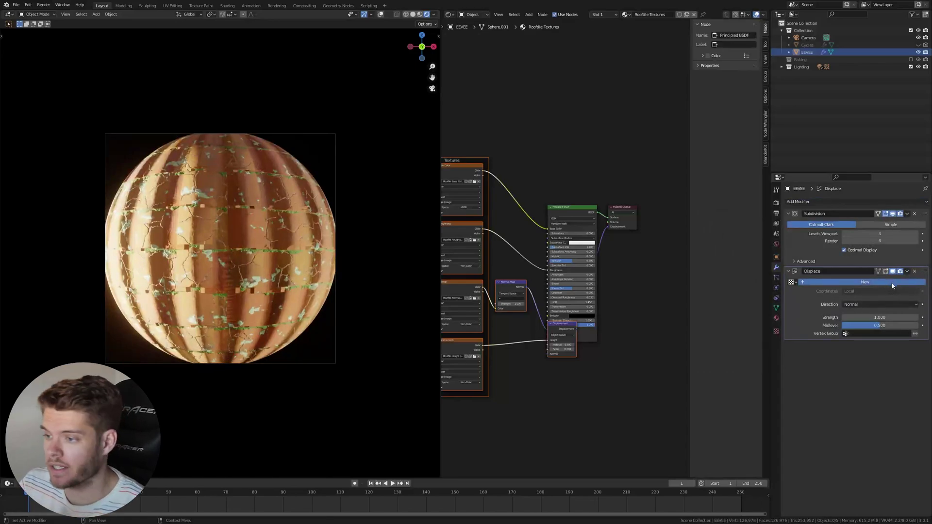
Step: Create a new texture for the Displace modifier and load Rooftile Height.png as its image
click(887, 284)
click(923, 283)
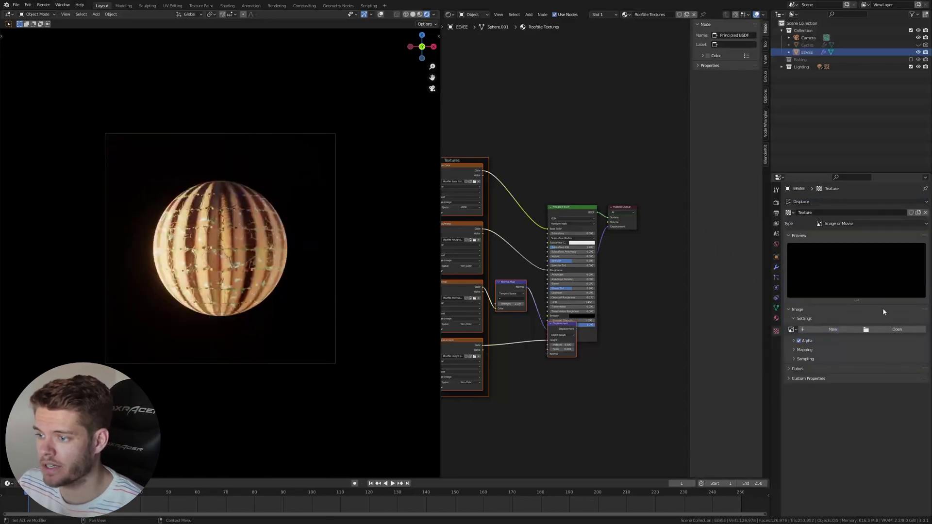
click(896, 330)
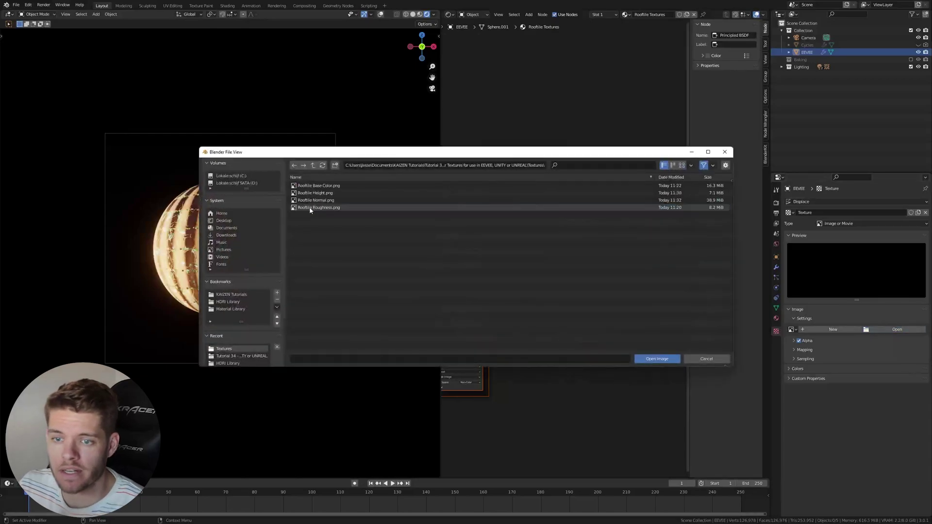
double_click(313, 193)
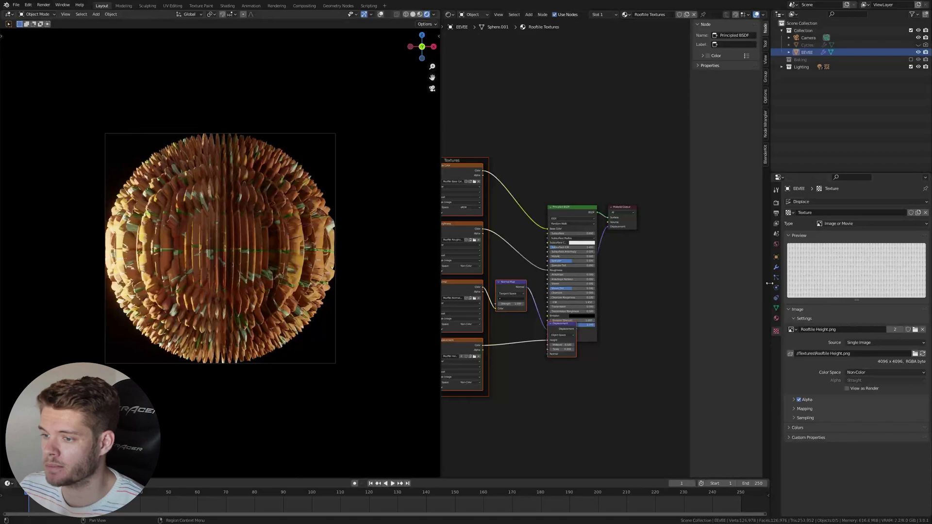
Step: Set the Displace modifier's texture coordinates to UV and its strength to 0.2
click(776, 268)
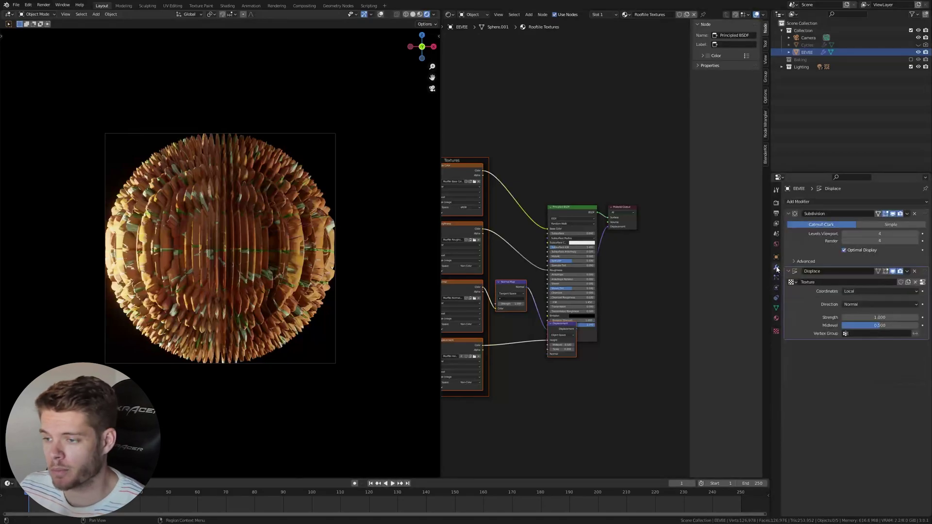
click(858, 290)
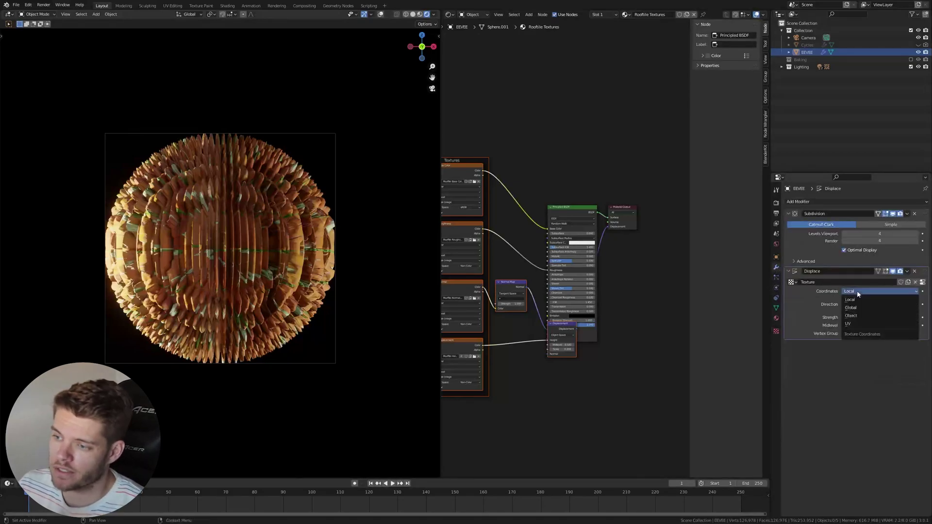
click(862, 325)
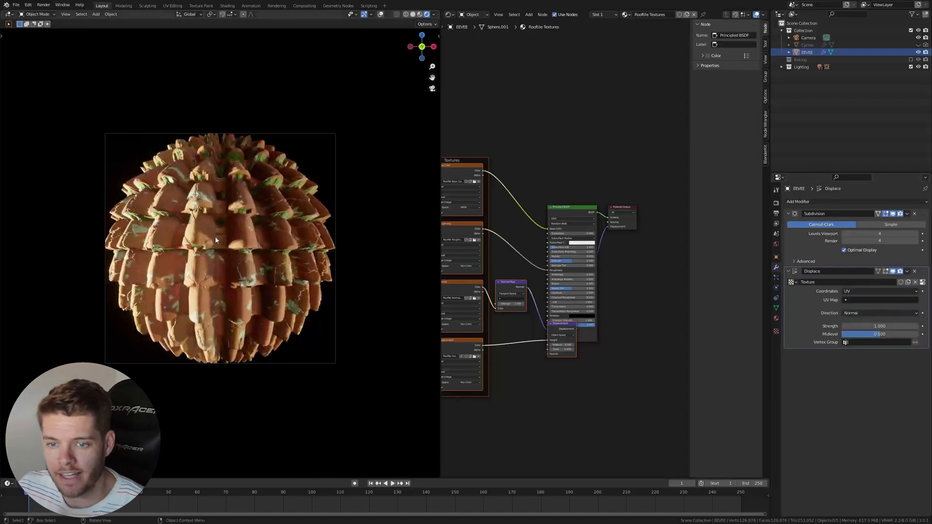
click(898, 326)
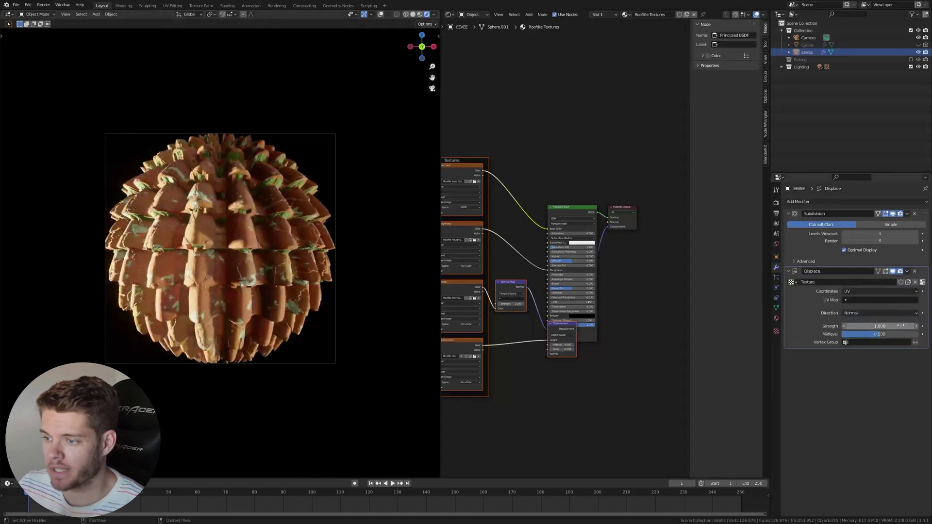
key(BackSpace)
text(.2)
key(Return)
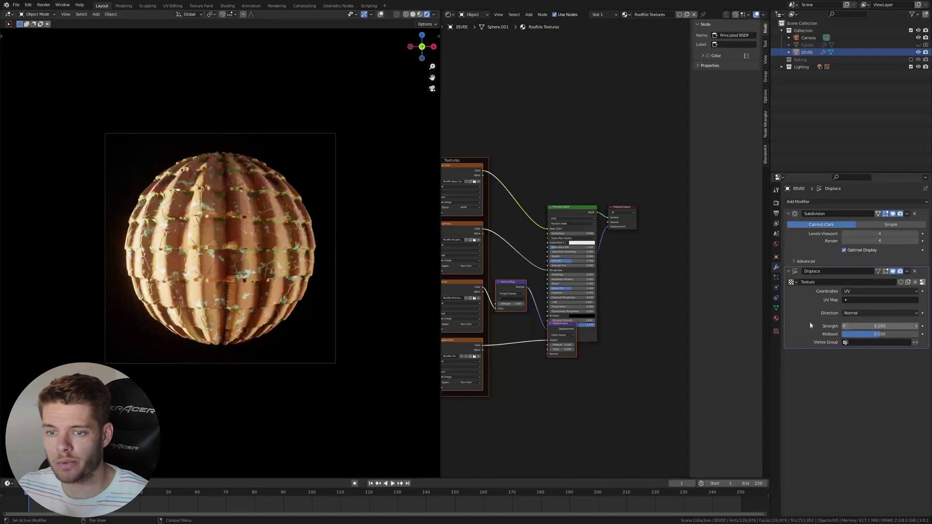